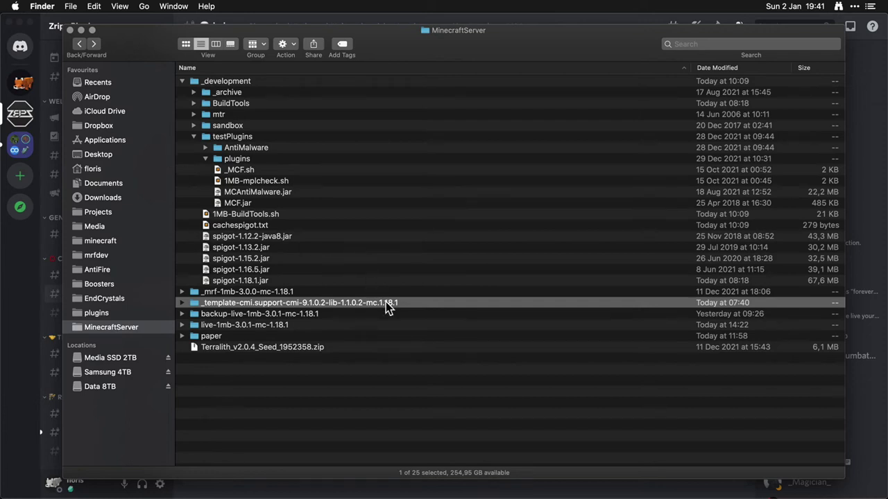
Duplicate the _template-cmi.support-cmi-9.1.0.2-lib-1.1.0.2-mc.1.18.1 folder and rename the copy staffmsg
right_click(385, 303)
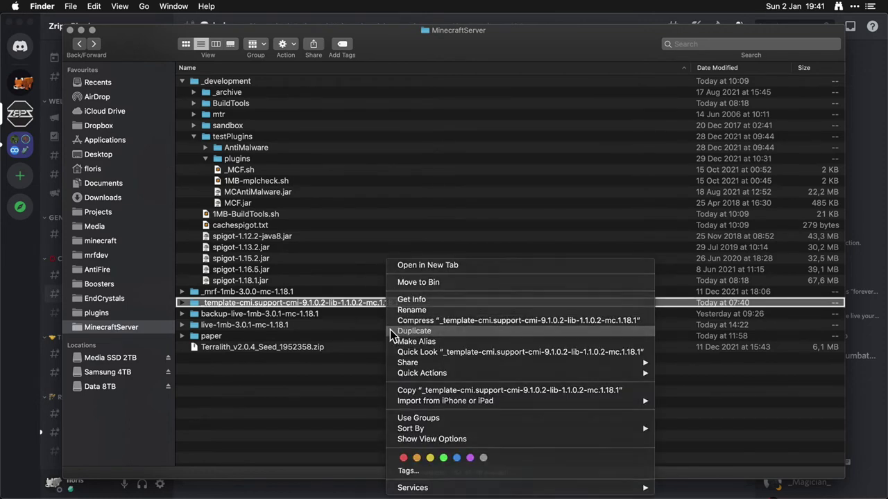
click(392, 331)
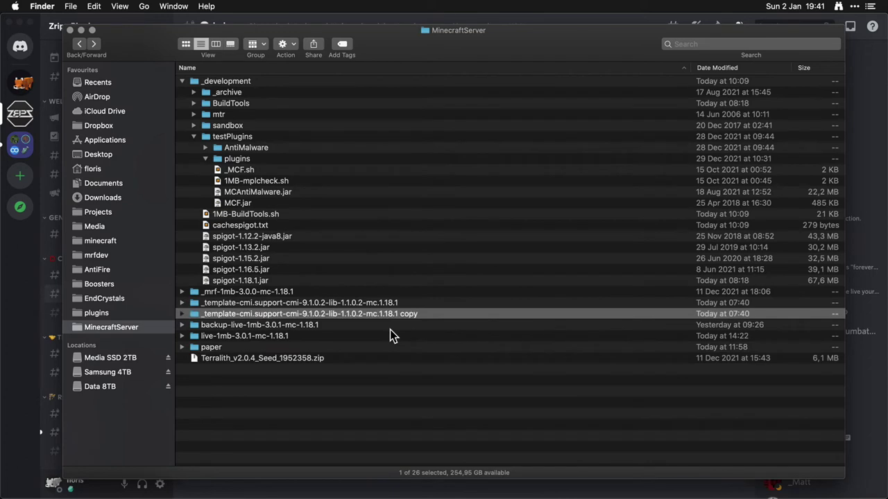
key(Return)
text(staffmsg)
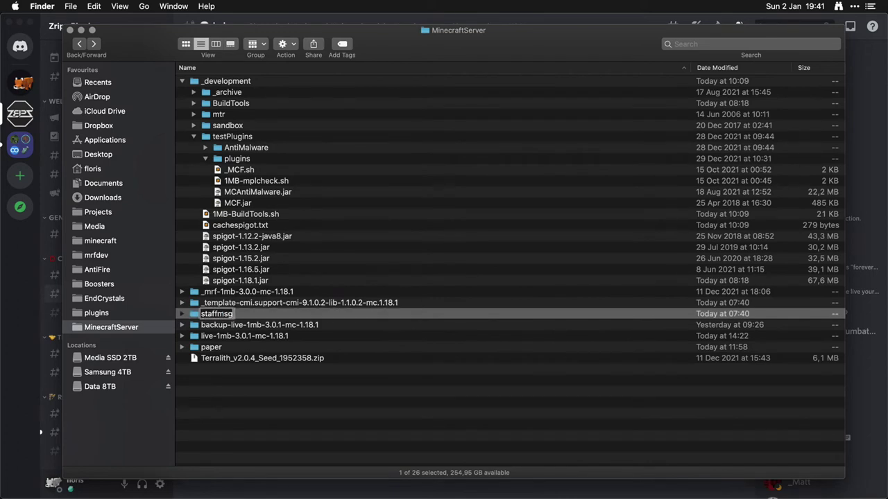
key(Return)
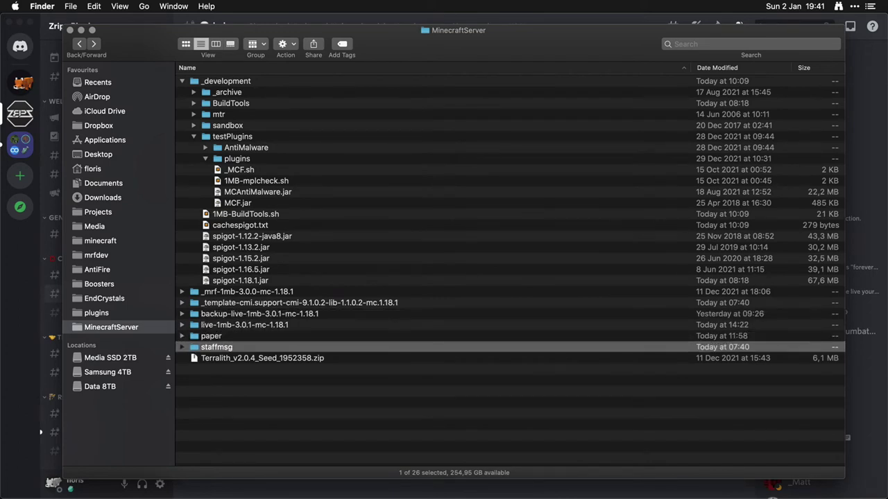
Open iTerm and change the working directory to MinecraftServer/staffmsg
key(super+space)
text(iterm)
key(Return)
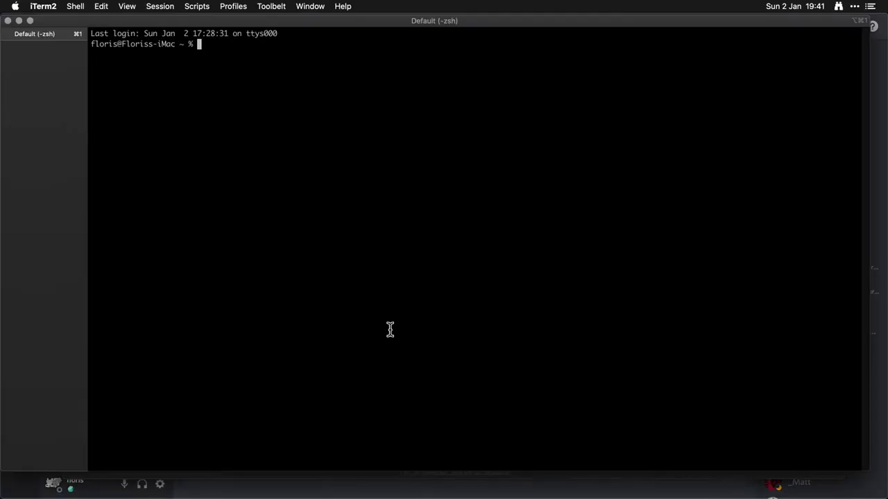
text(cd M)
key(Tab)
text(st)
key(Tab)
key(Return)
Start the Minecraft server by running ./1MB-minecraft.sh
text(./1MB-m)
key(Tab)
key(Return)
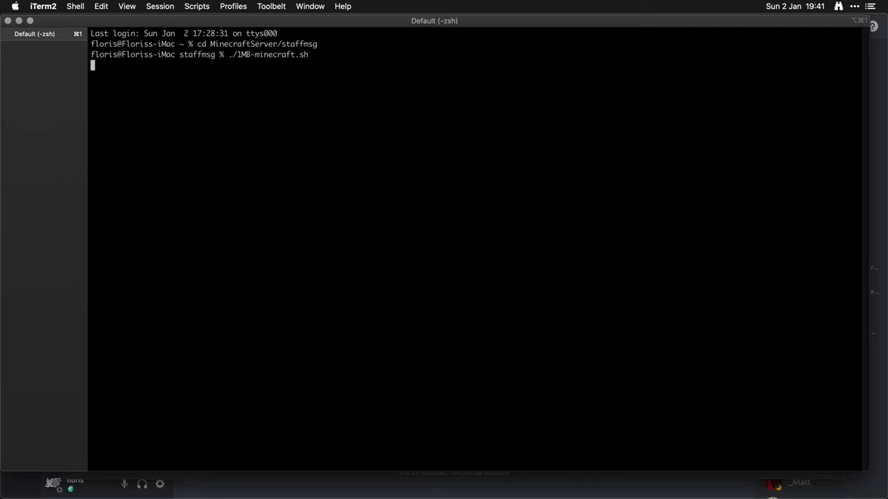
Switch to Discord to read the /staffmsg custom alias question in the CMI help channel, and return to Finder
key(super+Tab)
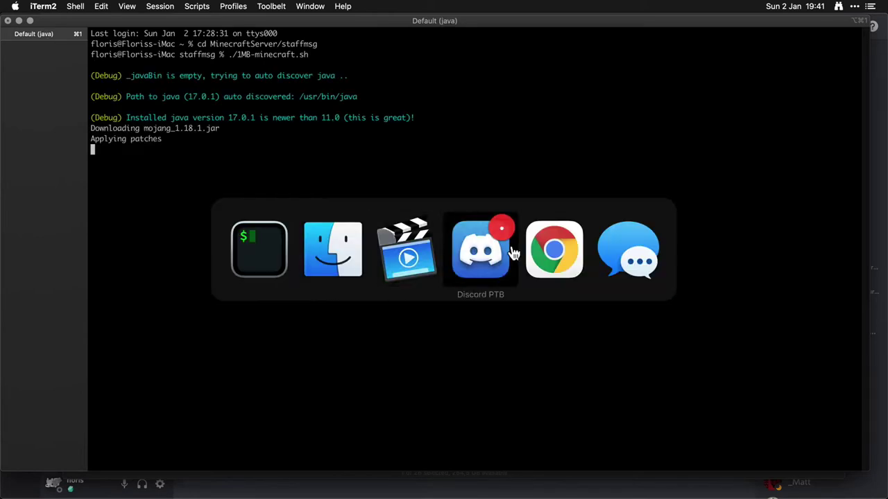
click(489, 254)
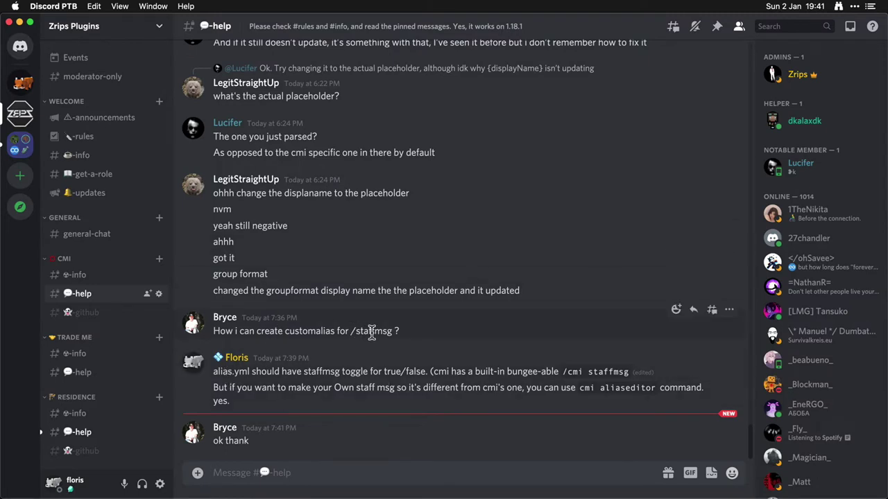
key(super+Tab)
click(386, 253)
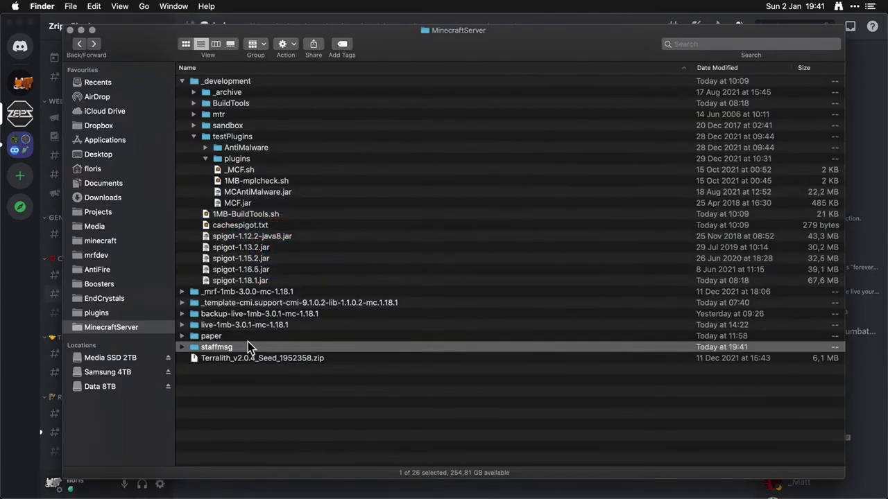
Open Alias.yml from the CMI folder inside the staffmsg server's plugins folder
key(super+Down)
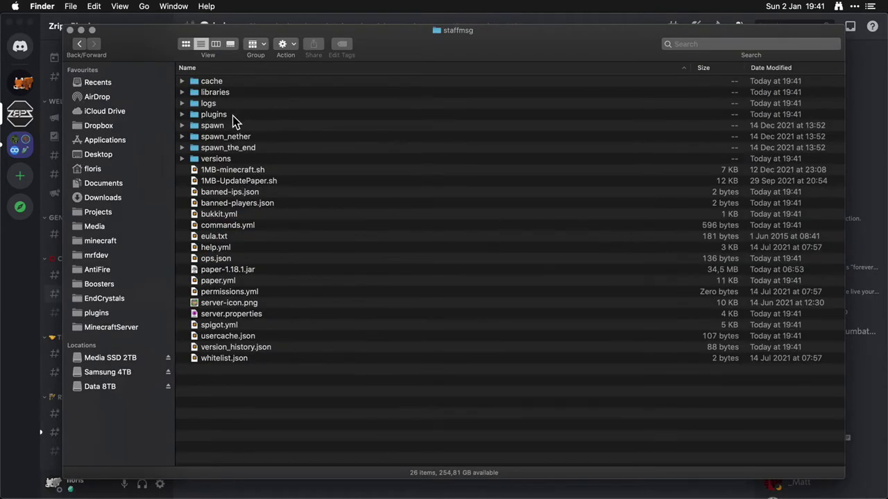
double_click(233, 115)
click(236, 105)
key(super+Down)
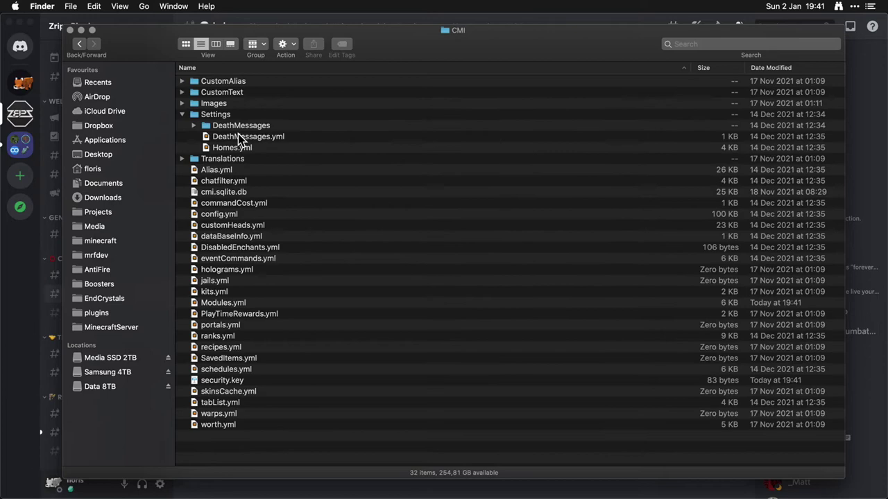
click(249, 169)
key(super+Down)
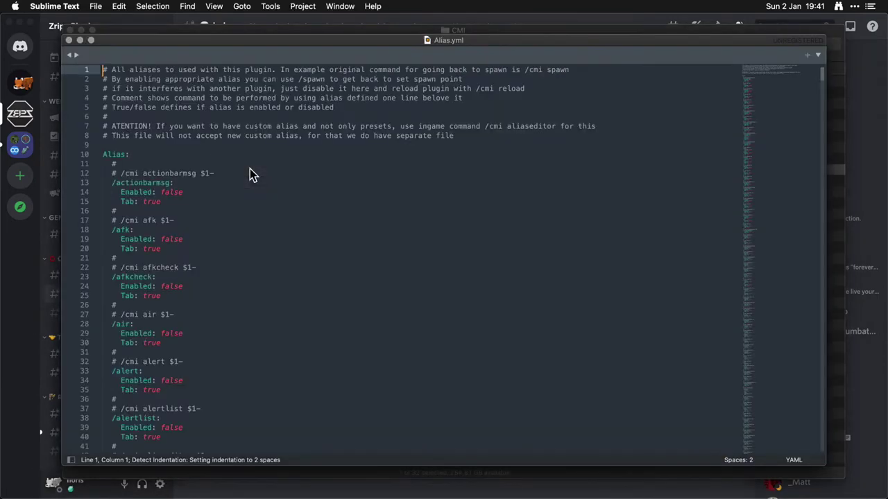
Set Enabled to true for the /staffmsg alias in Alias.yml, and close the file without saving
key(super+f)
text(staffm)
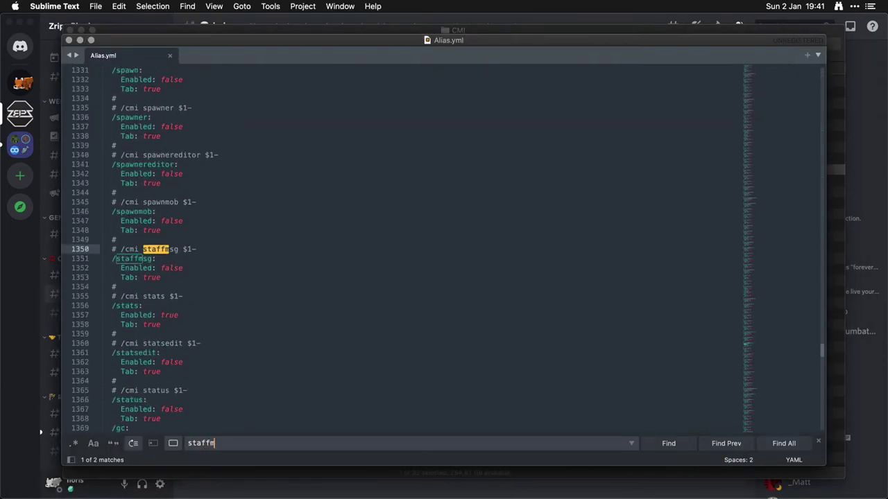
drag(198, 268, 120, 267)
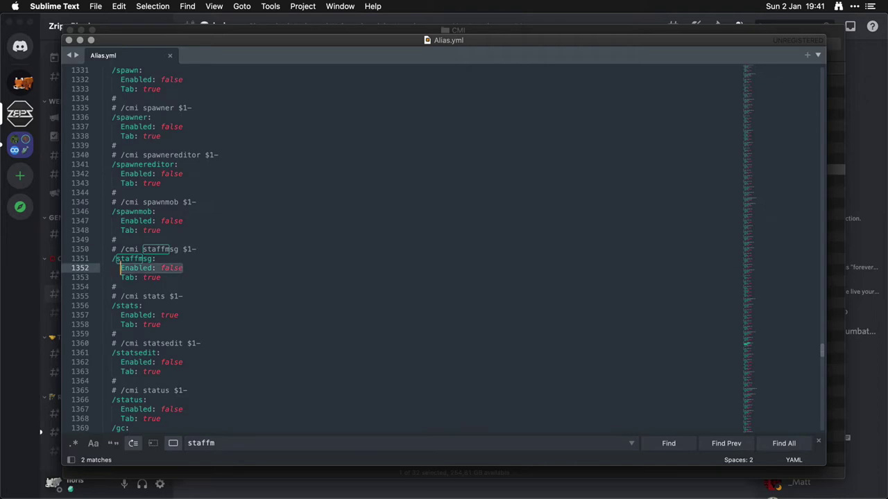
key(Right)
key(BackSpace)
key(BackSpace)
key(BackSpace)
key(BackSpace)
key(BackSpace)
text(true)
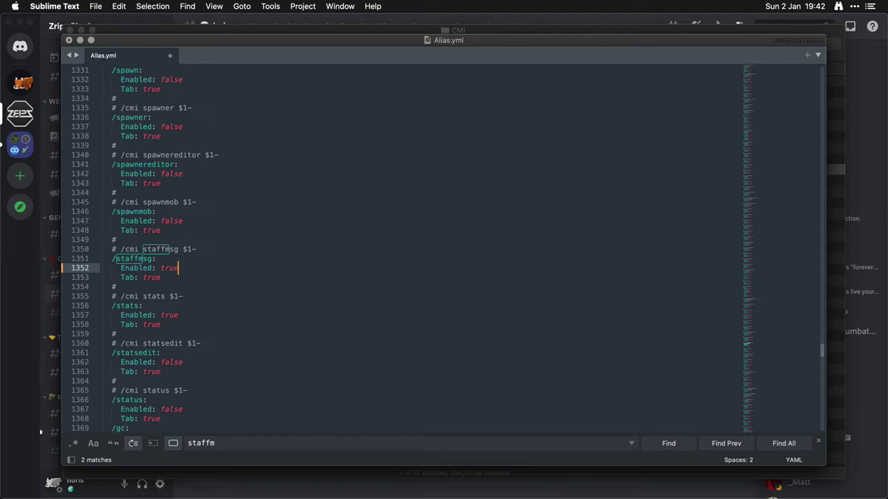
key(super+w)
click(392, 100)
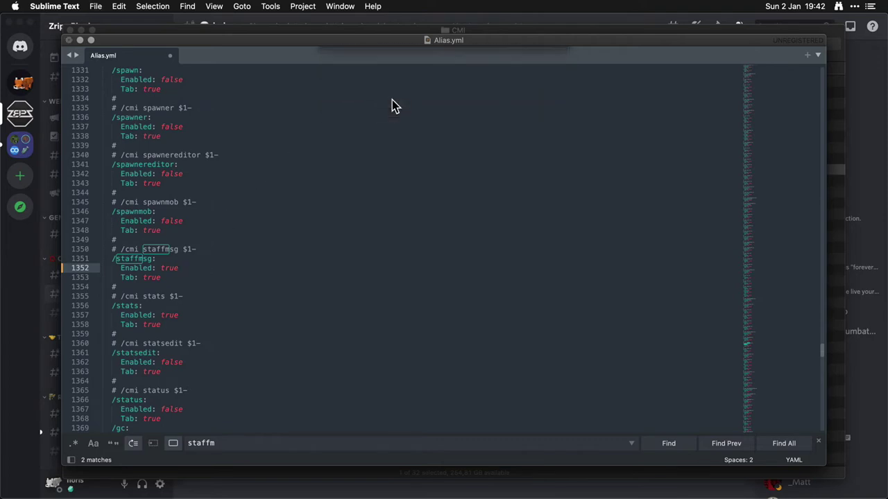
Launch Minecraft 1.18.1 + Optifine from the Minecraft Launcher and join the cmi.support:55555 multiplayer server
key(alt+space)
text(m)
key(Return)
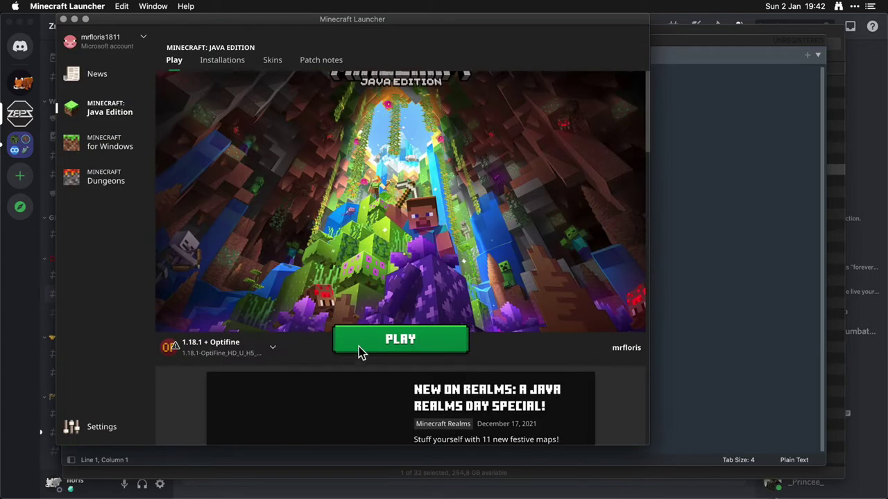
click(359, 352)
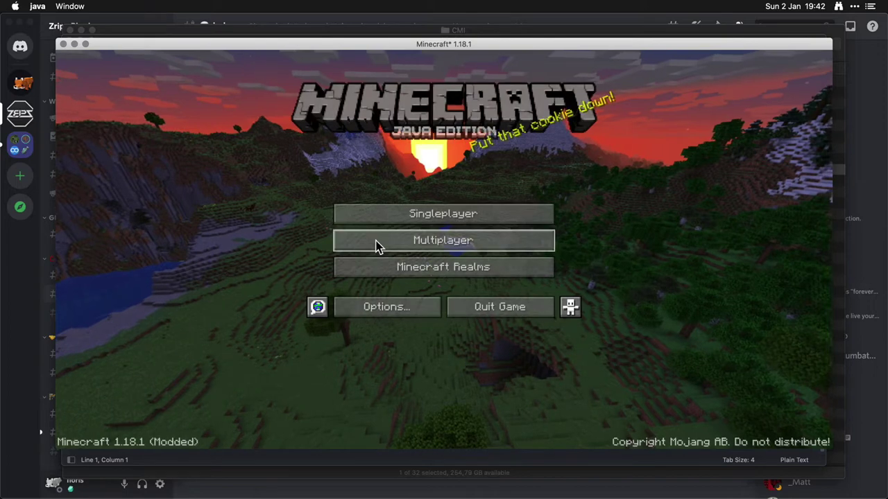
click(373, 239)
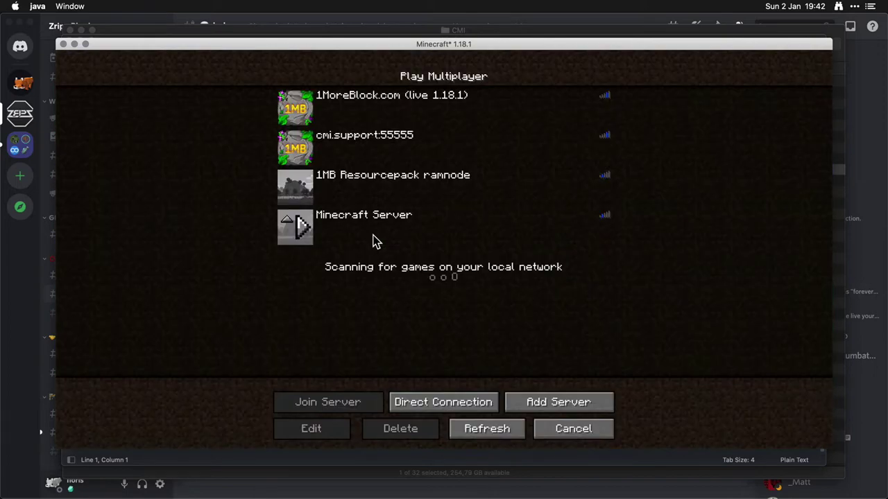
double_click(350, 161)
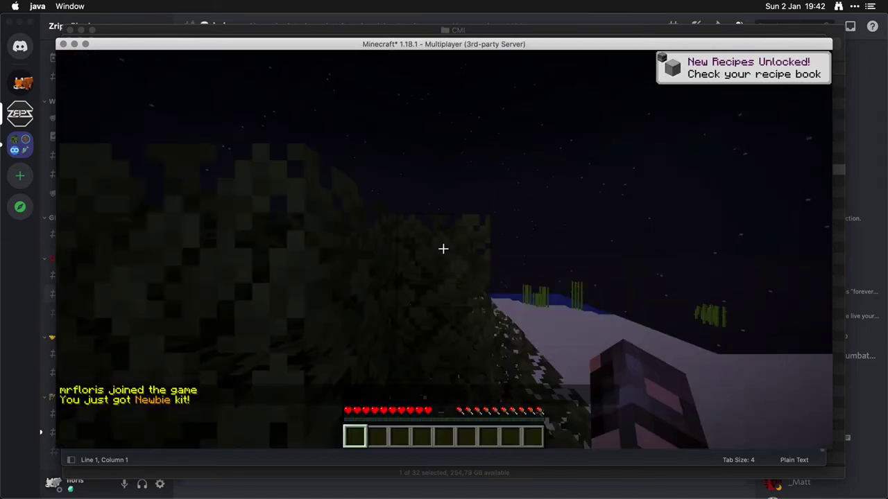
Change the game mode to creative with /cmi gm creative and start flying
key(slash)
text(cmi gm creative)
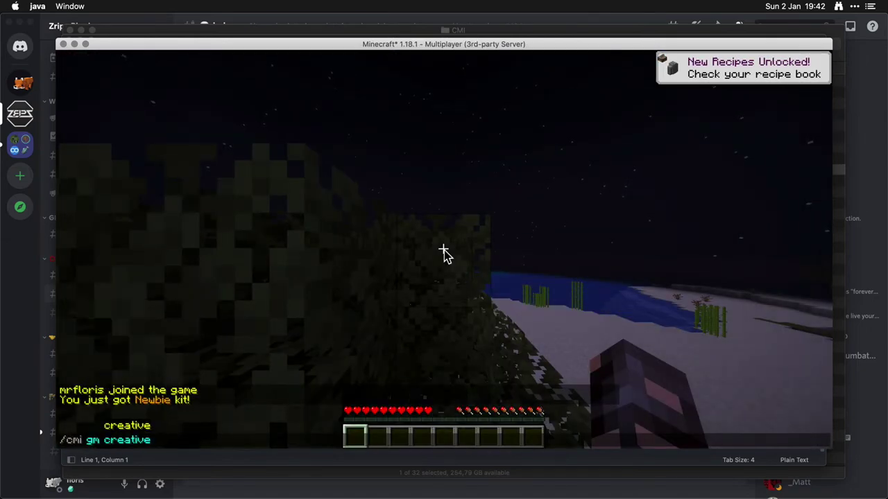
key(Return)
key(space)
key(space)
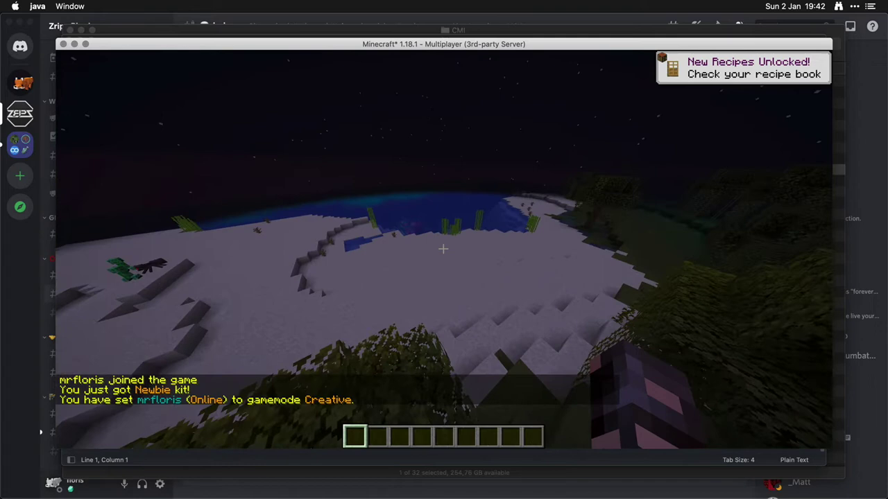
Open the alias editor with /cmi aliaseditor and add a new custom alias named staffmsg
key(slash)
text(cmi )
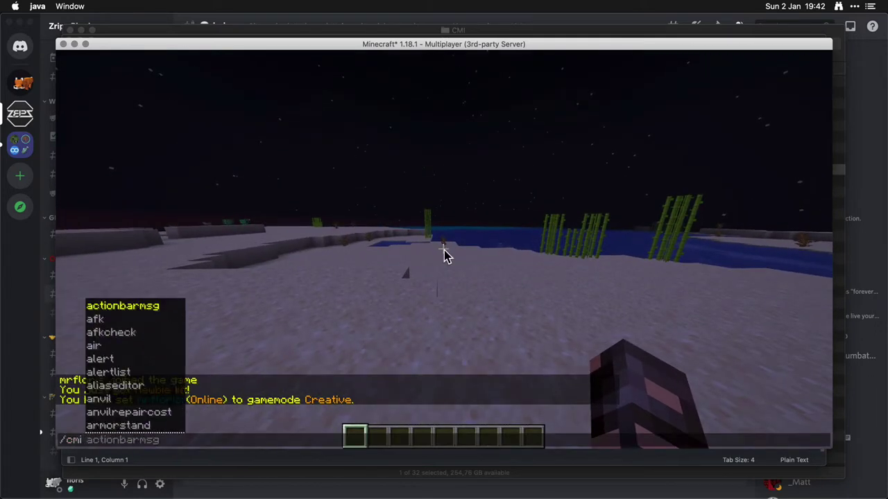
text(aliaseditor)
key(Return)
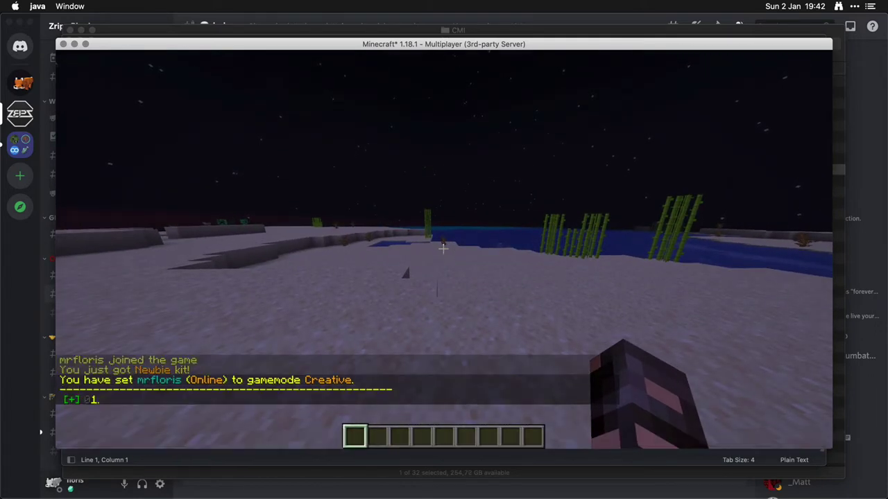
key(t)
click(72, 400)
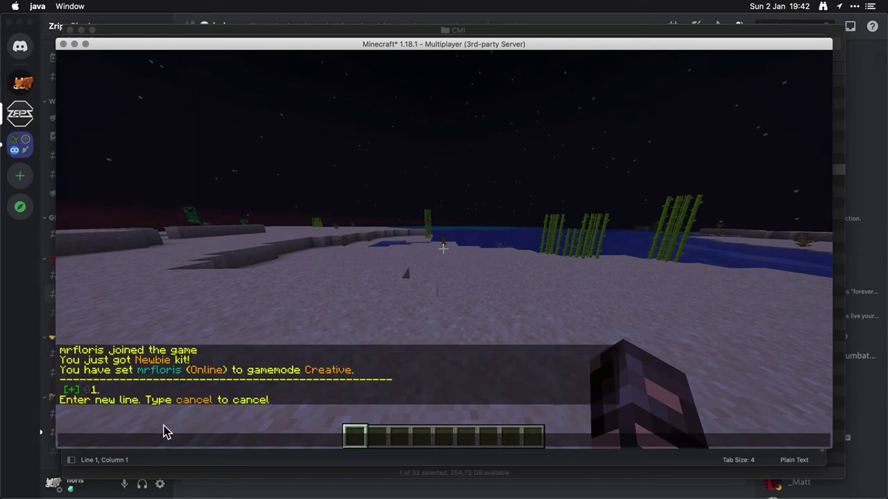
text(staffmsg)
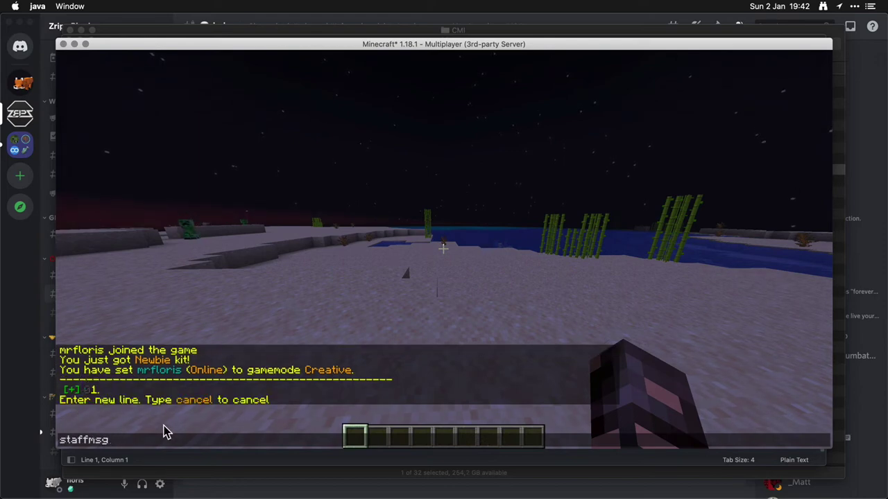
key(Return)
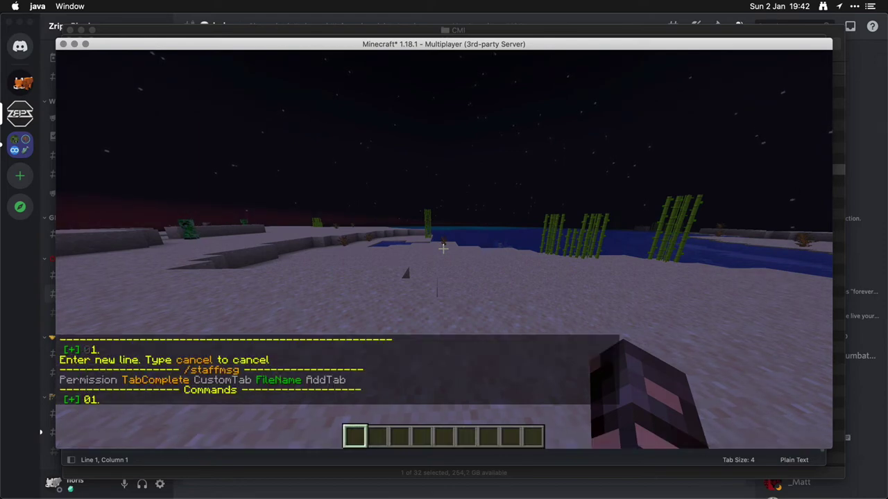
Add the command line "msg! [playerName] You are staff!" to the /staffmsg alias
key(t)
click(72, 401)
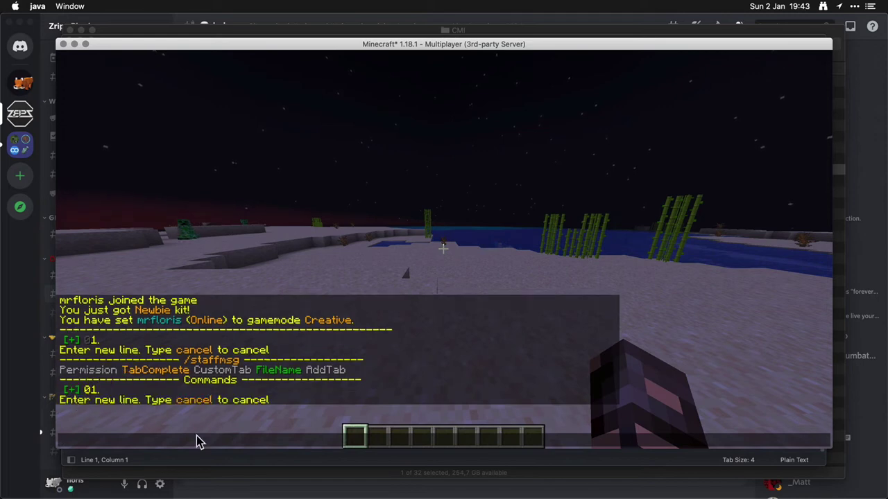
text(Msg! [pla)
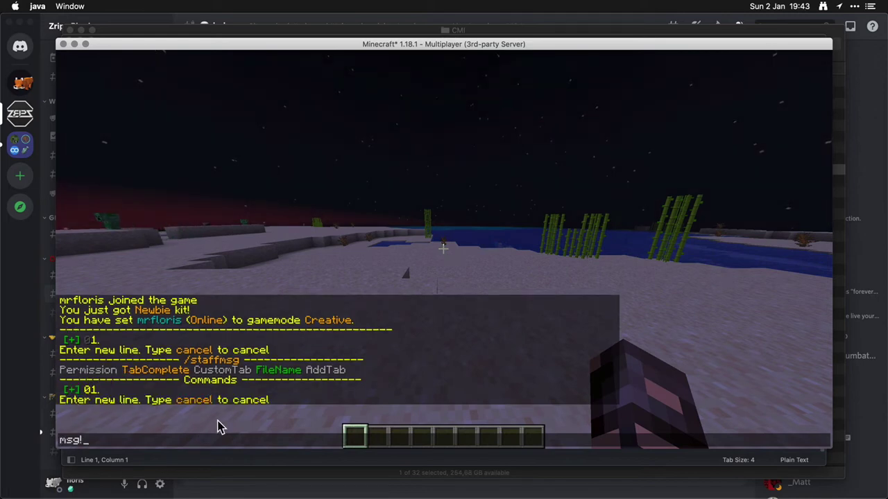
text(yerNaeme])
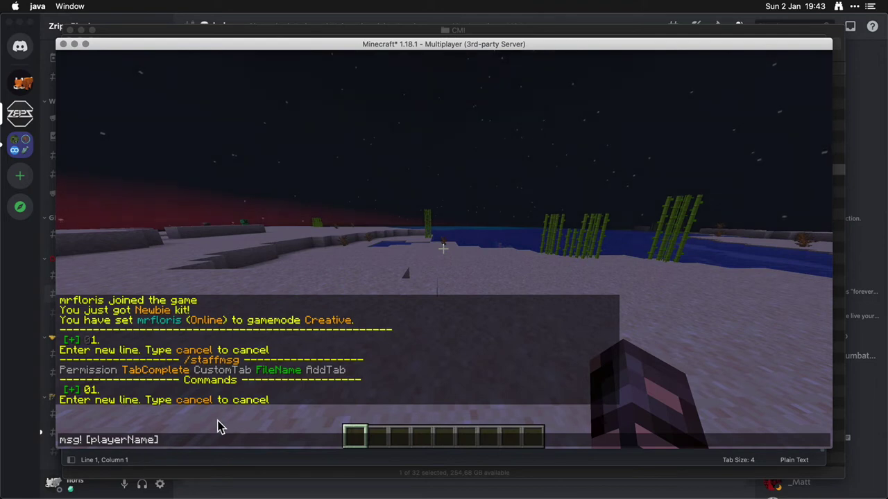
text( You are staff!)
key(Return)
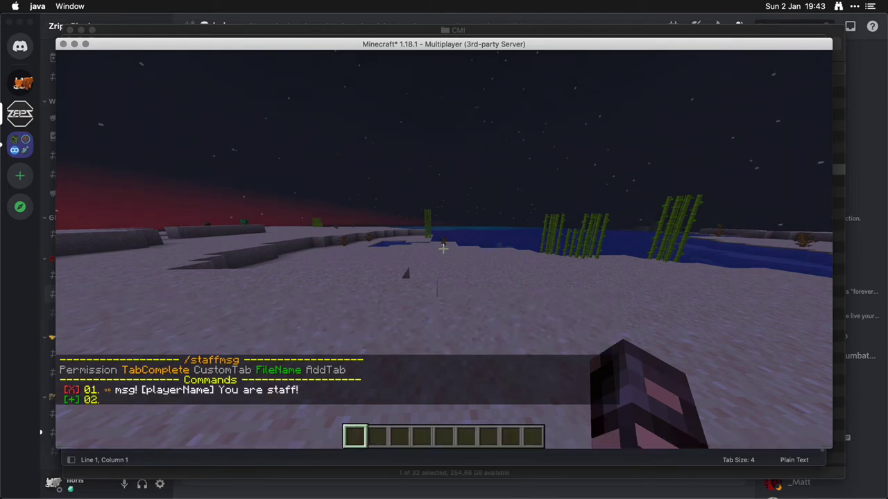
Test the custom alias by running /staffmsg in chat
key(slash)
text(staffmsg)
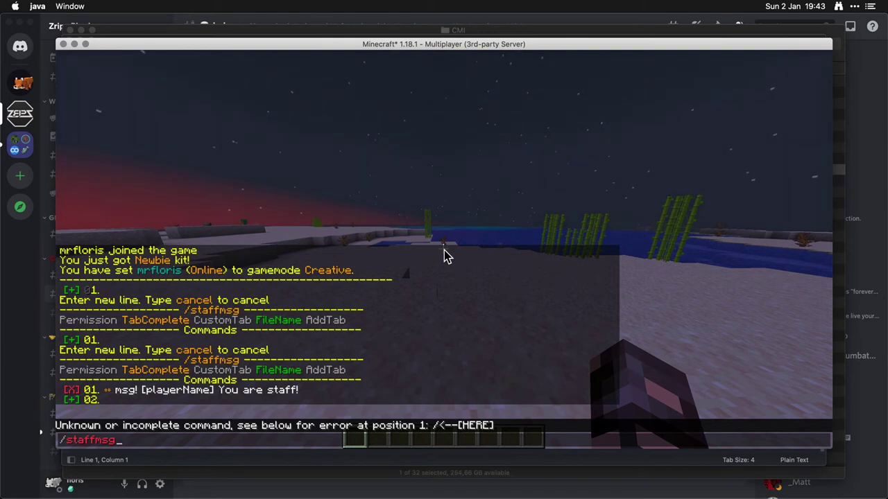
key(Return)
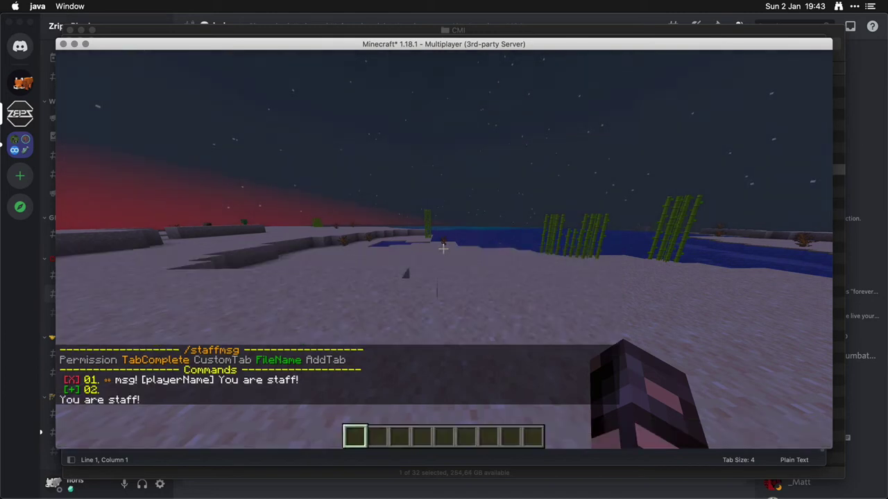
Test CMI's built-in staff message command by running /cmi staffmsg hi in chat
key(w)
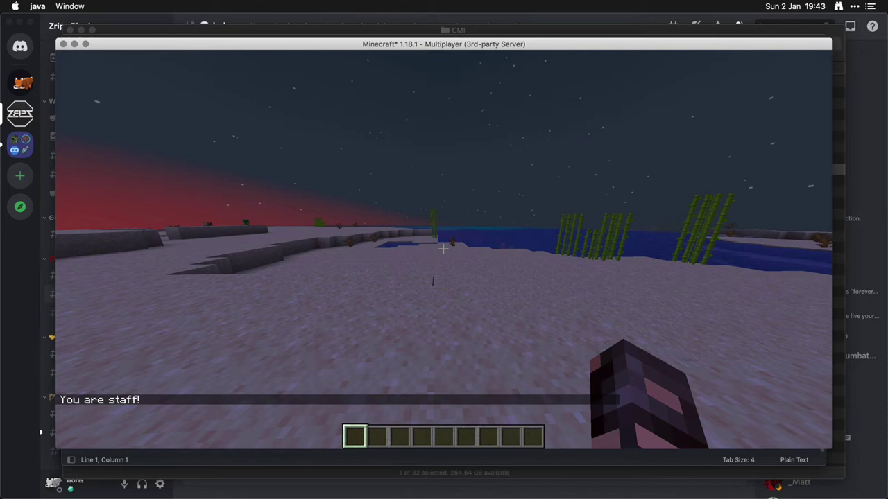
text(t)
text(/cmi staffmsg)
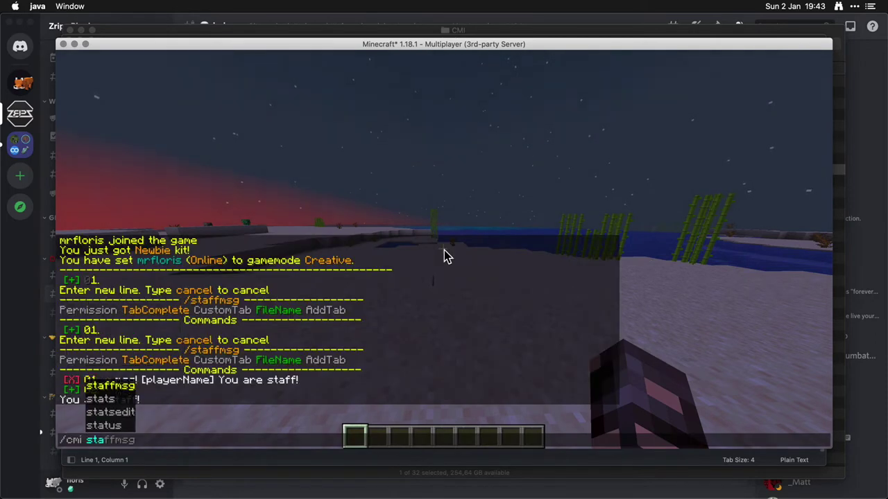
text( hi)
key(Return)
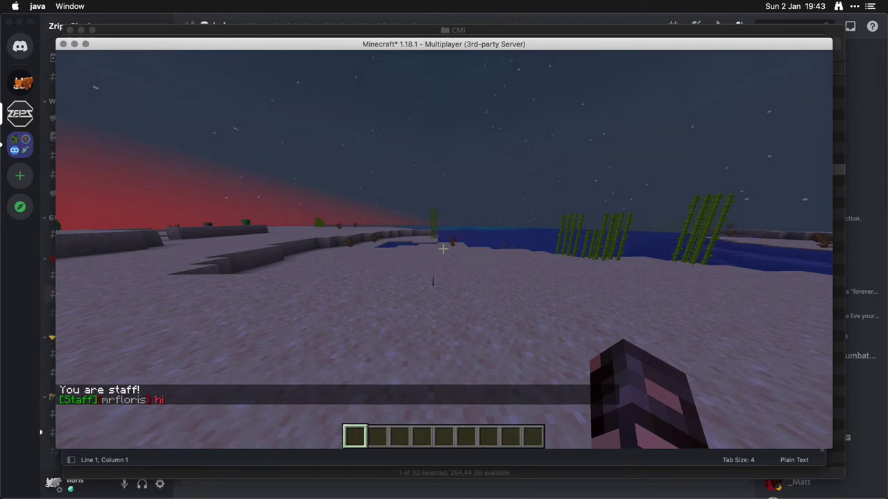
Change the first /staffmsg alias command line to "msg! [playerName] Staff msgs go to all online staff, keep it clean please!"
key(t)
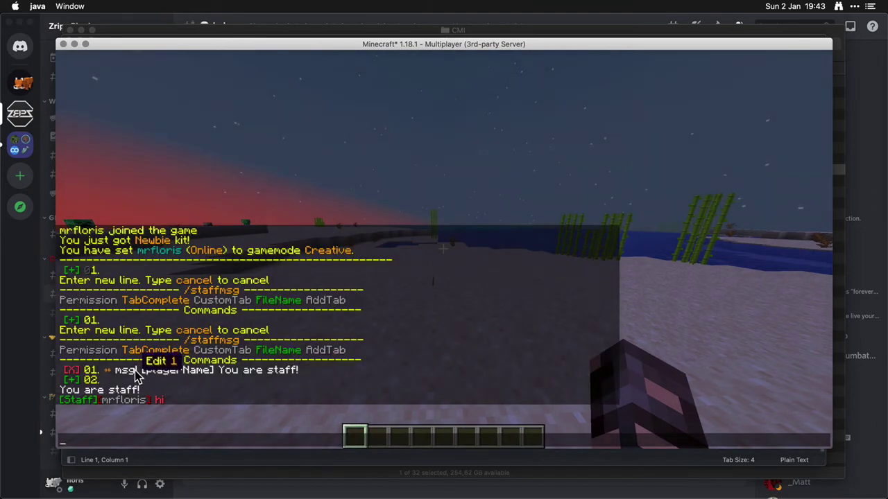
click(194, 370)
click(168, 403)
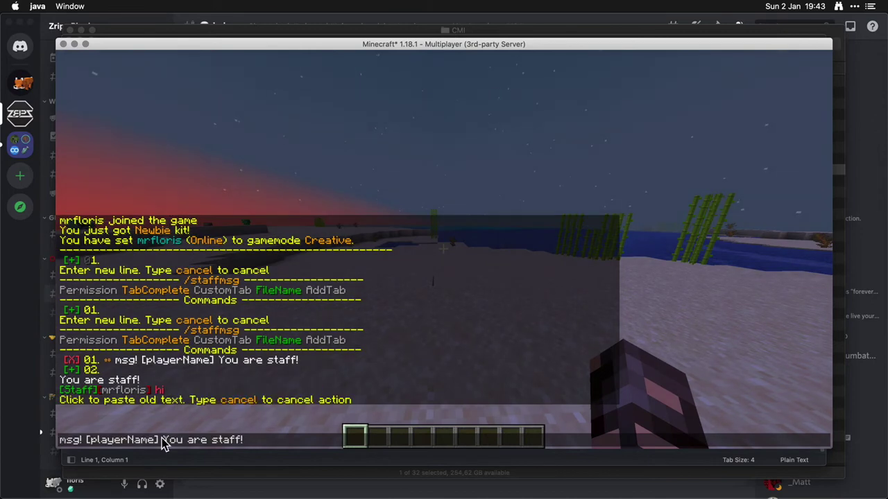
key(ctrl+shift+Left)
key(ctrl+shift+Left)
key(ctrl+shift+Left)
text(Staff )
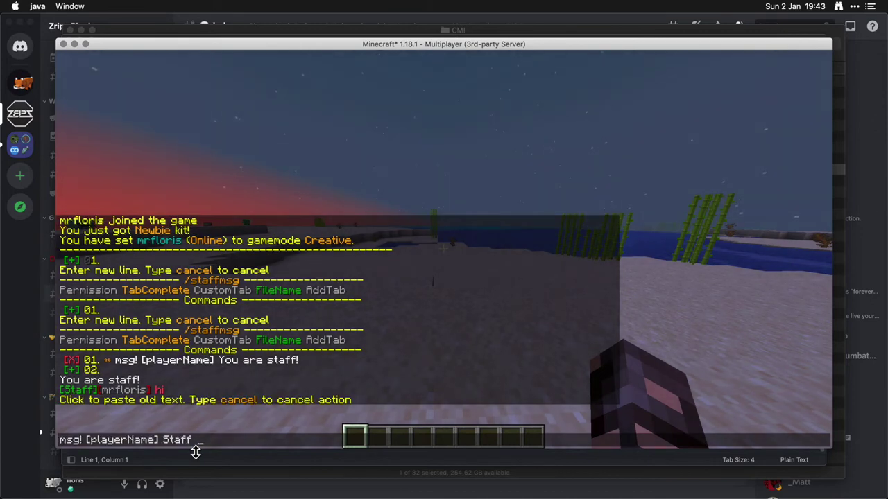
text(msgs go to all )
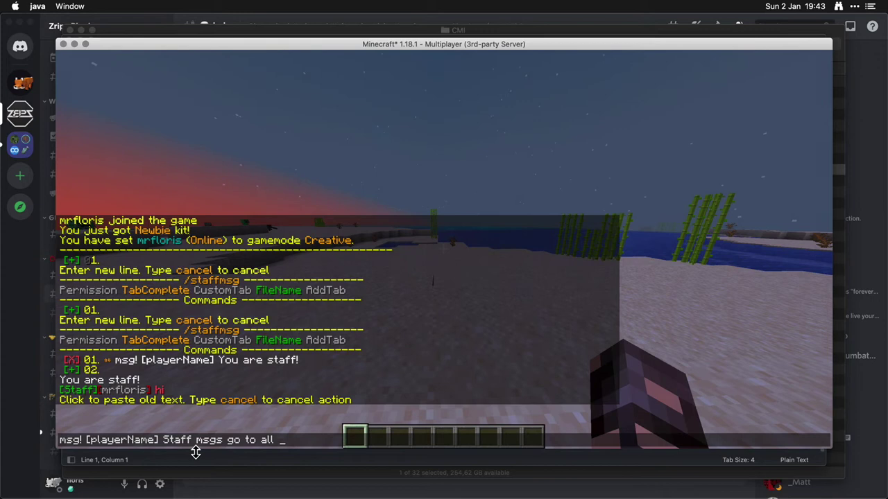
text(online staff)
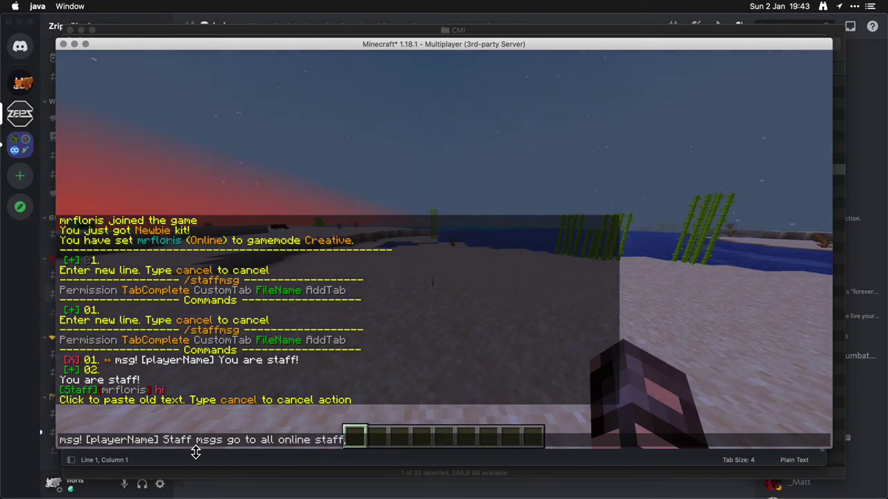
text(, keep it clea)
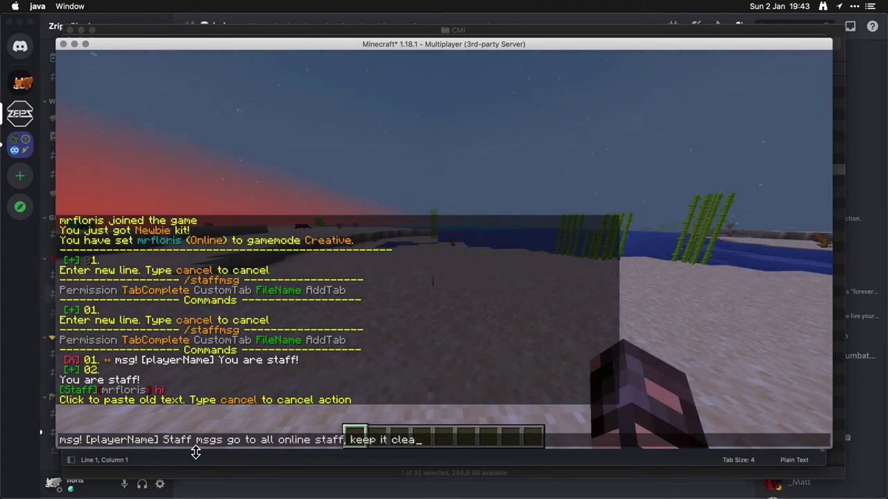
text(n pleas)
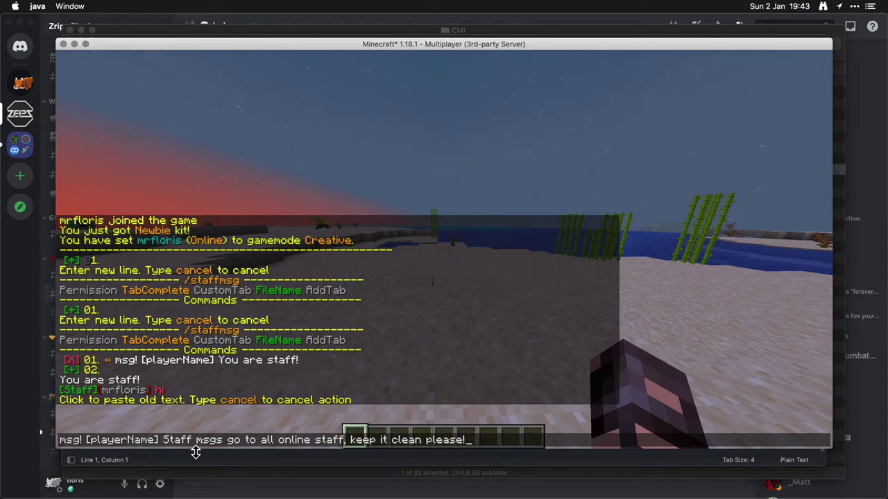
text(e!)
key(Return)
Add a second command line "asPlayer! cmi staffmsg $1-" to the /staffmsg alias
key(t)
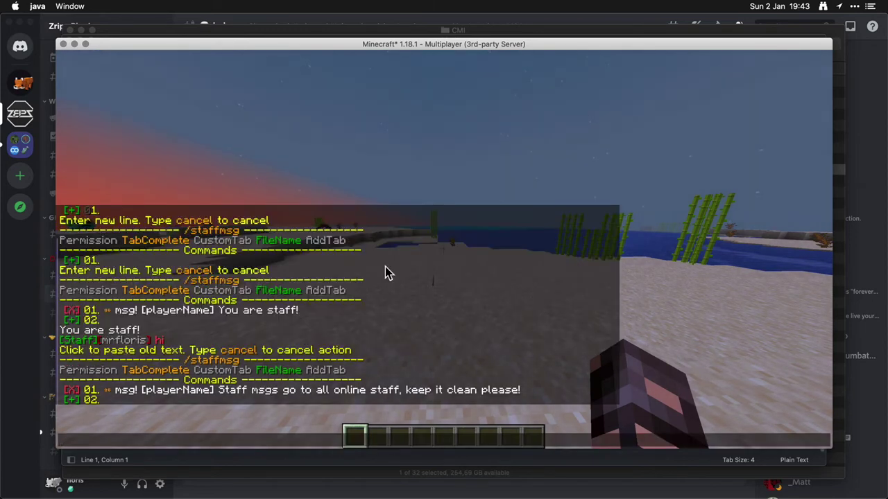
click(74, 400)
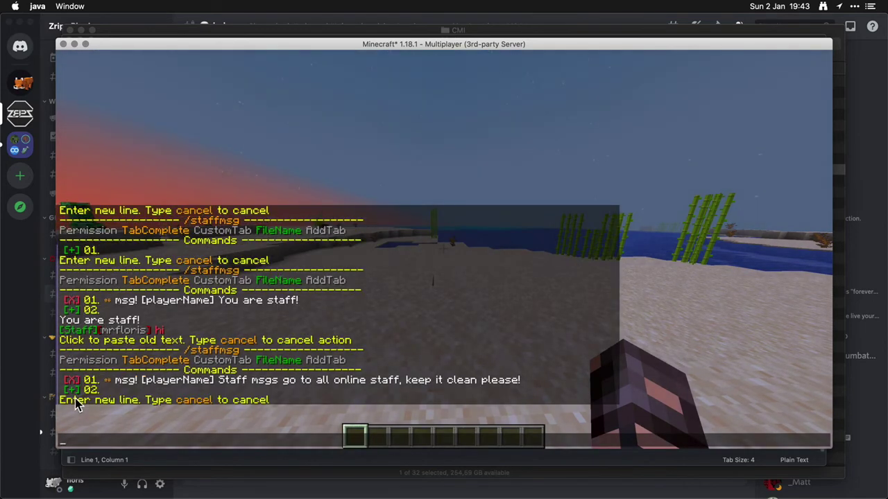
text(asConsole)
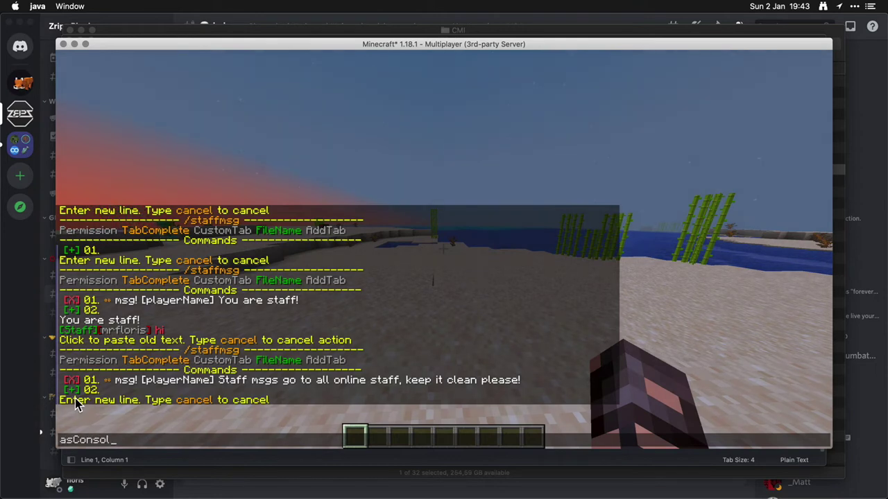
key(super+a)
text(asPlayer! cmi staffmsg)
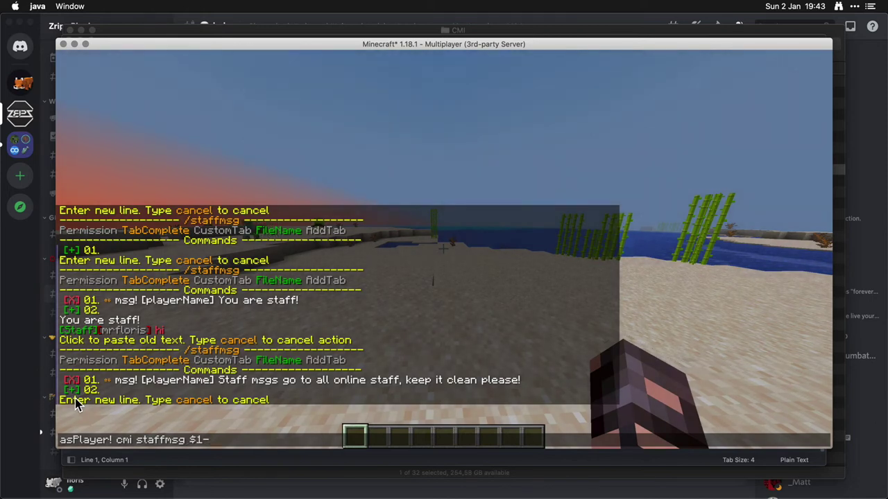
key(shift+Right)
key(shift+Right)
key(shift+Right)
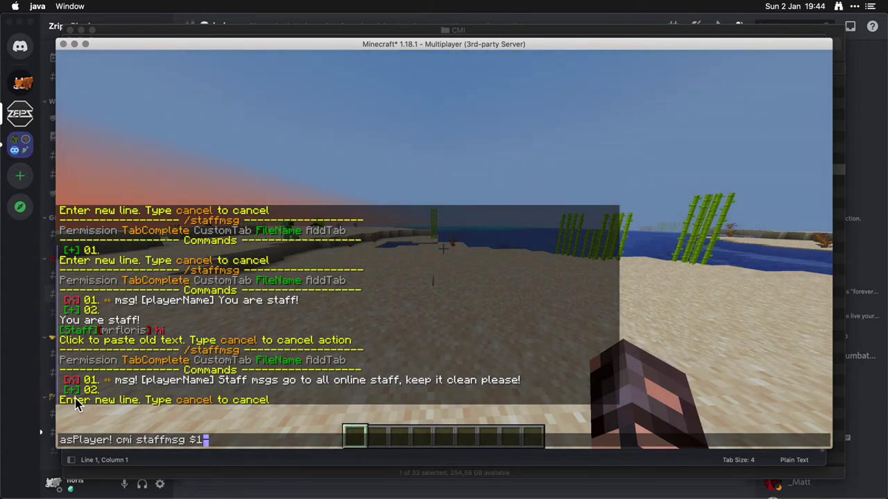
key(Return)
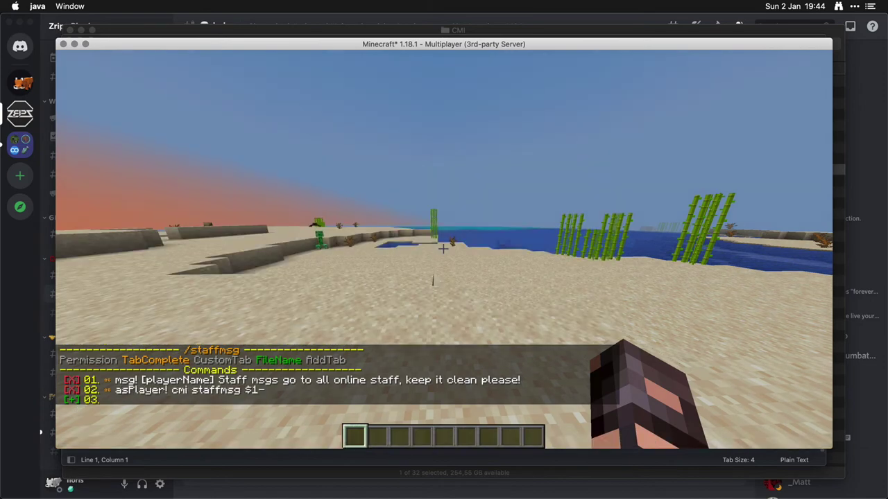
Switch to the server console in iTerm2, stop the server and start it again
key(super+Tab)
key(super+Tab)
key(super+Tab)
key(super+Tab)
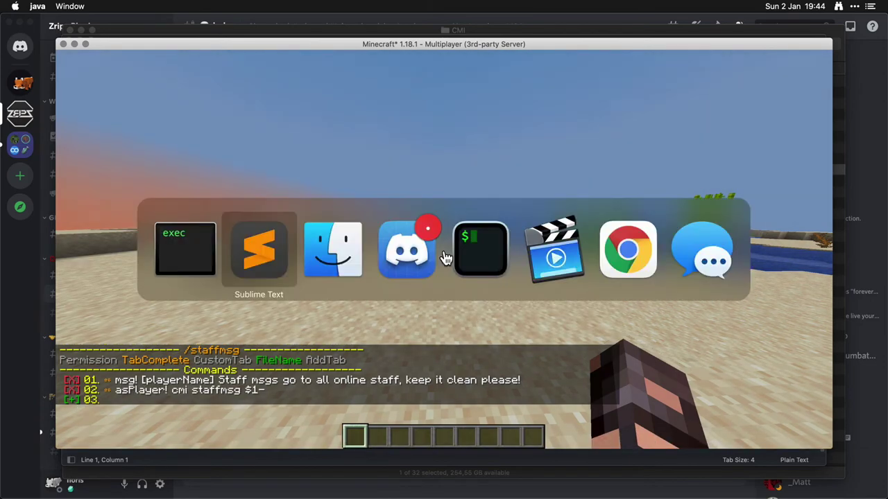
text(stop)
key(Return)
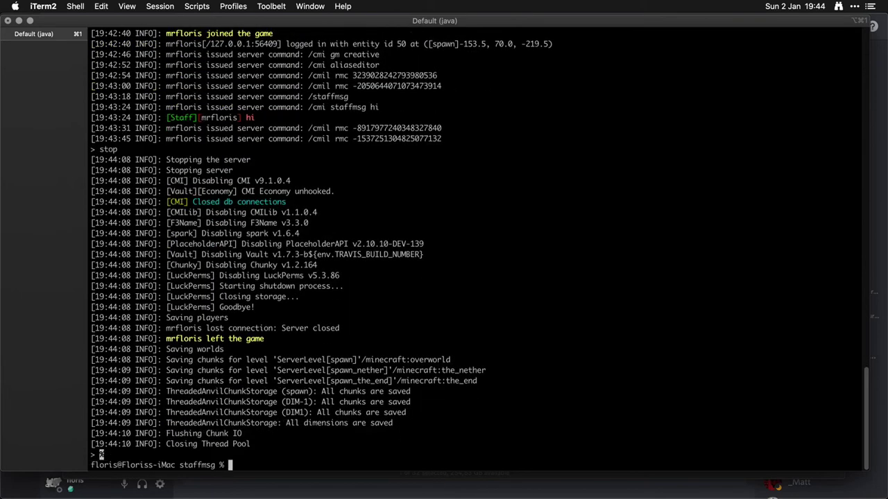
key(Up)
key(Return)
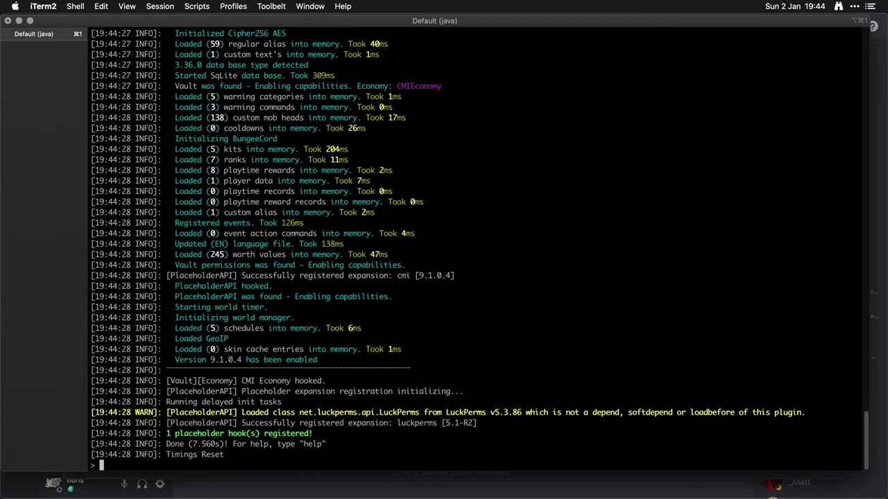
Switch back to Minecraft, rejoin the test server and set the game mode with /cmi gm creative
key(super+Tab)
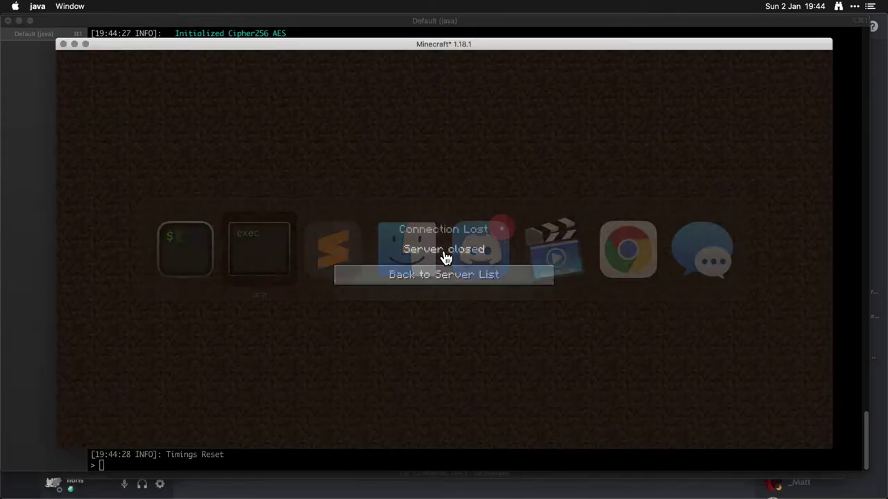
click(416, 275)
double_click(410, 144)
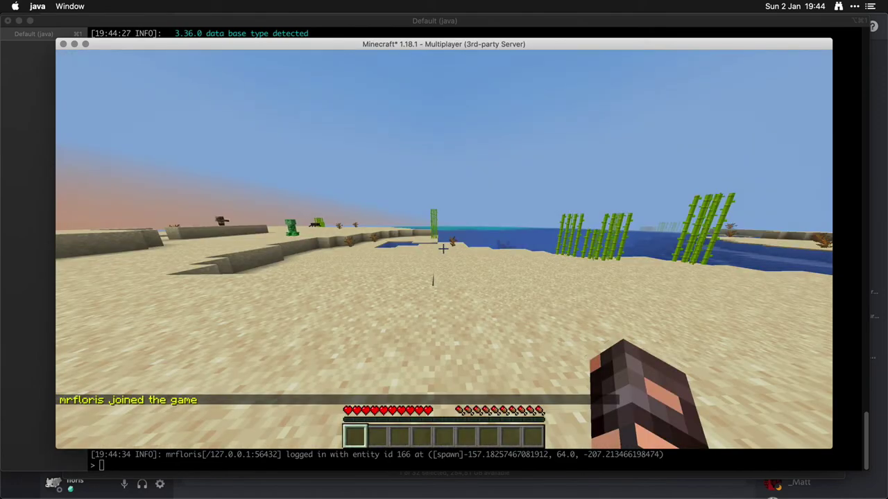
text(/cmi gm creative)
key(Return)
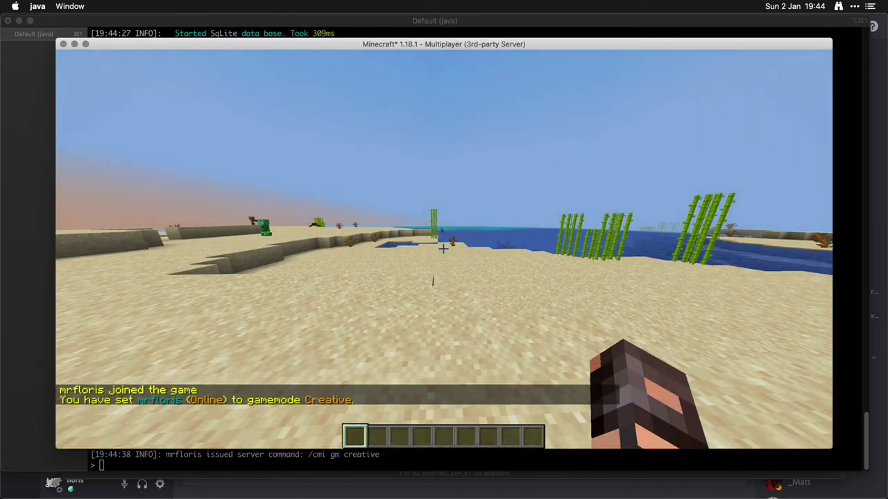
Run /cmi aliaseditor and open the staffmsg alias for editing
key(slash)
text(cmi aliaseditor)
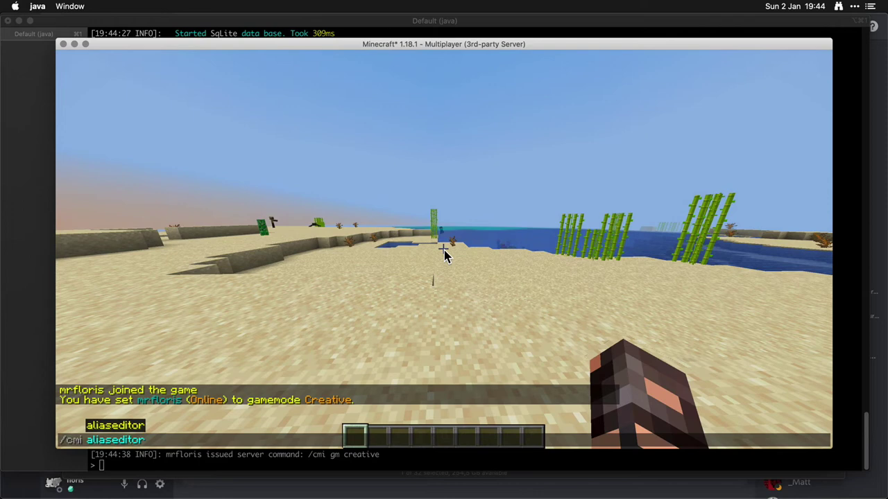
key(Return)
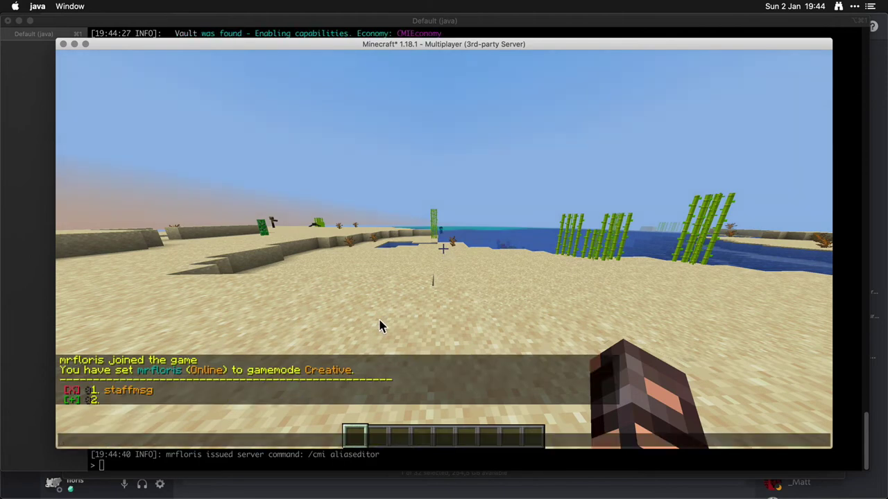
click(152, 389)
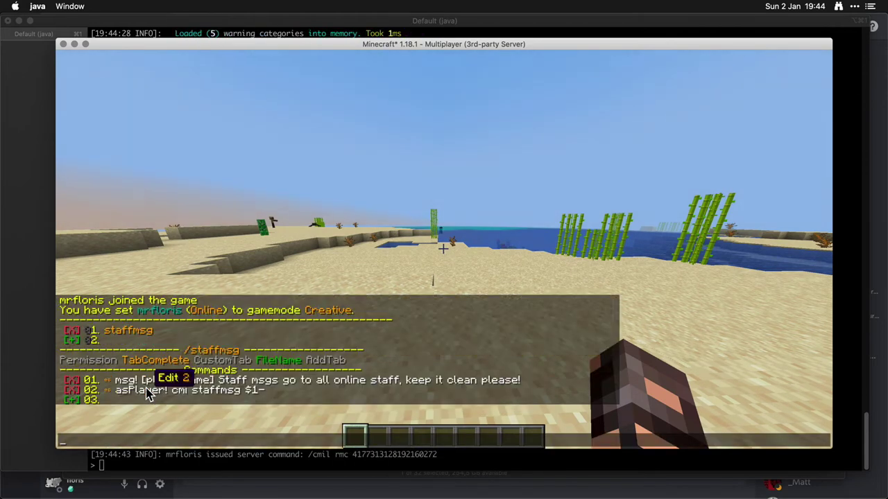
Compose the command "cmi sound entity_arrow_hit [playerName]" in chat without a leading slash, copy it, and clear the chat input
click(100, 402)
text(sound en)
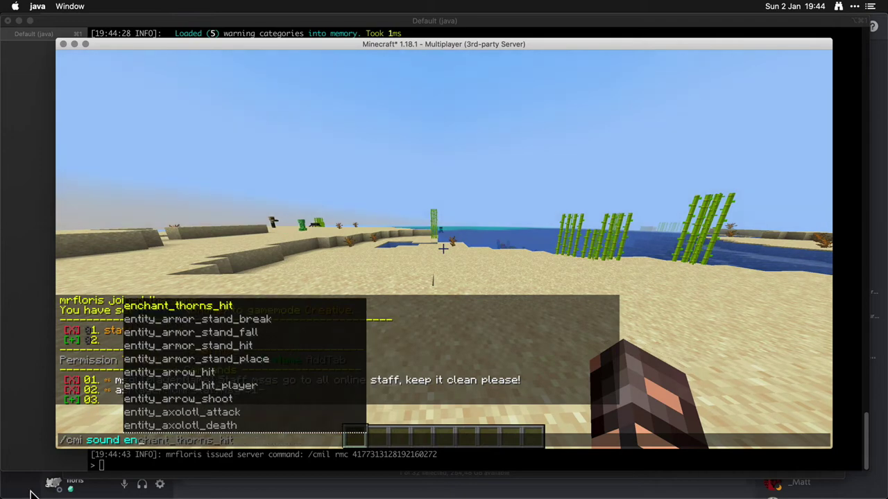
click(241, 376)
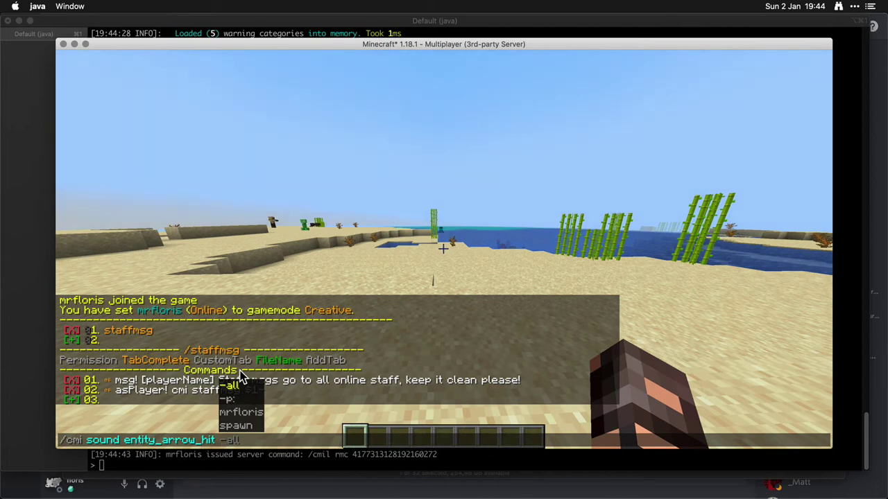
text([playerName)
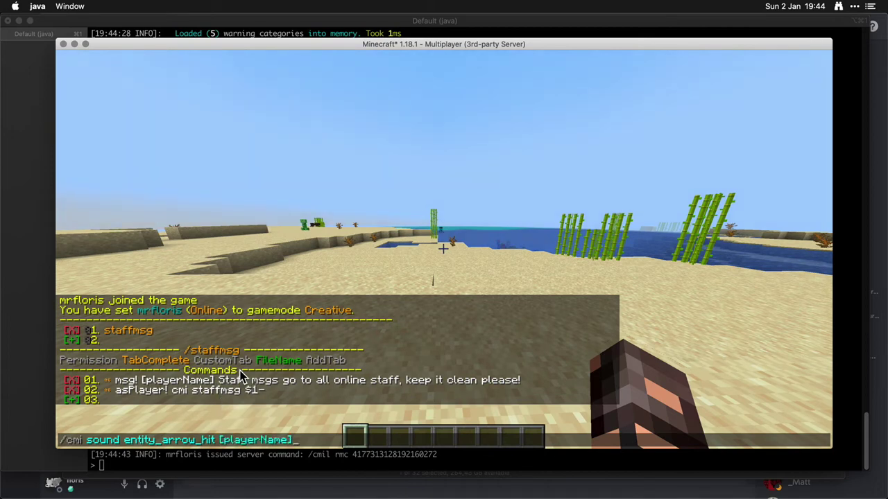
key(Left)
key(Left)
key(Left)
key(Left)
key(Left)
key(Left)
key(Left)
key(Left)
key(Left)
key(Left)
key(Left)
key(Left)
key(Left)
key(Left)
key(Left)
key(Left)
key(Left)
key(Left)
key(Left)
key(Left)
key(BackSpace)
key(BackSpace)
key(BackSpace)
key(BackSpace)
key(BackSpace)
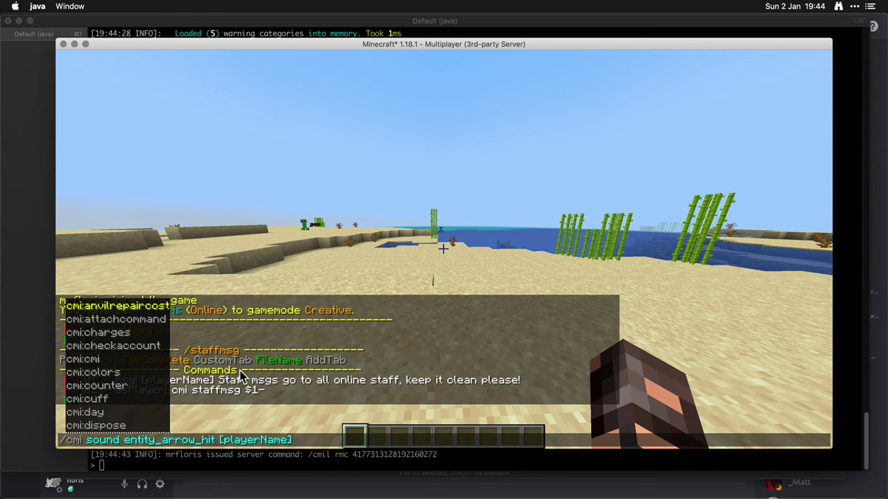
text(cmi)
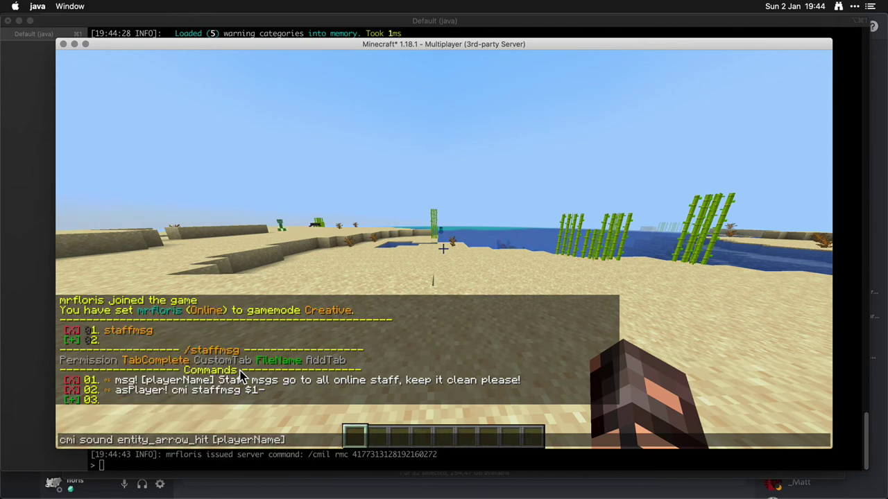
key(super+a)
key(super+c)
key(BackSpace)
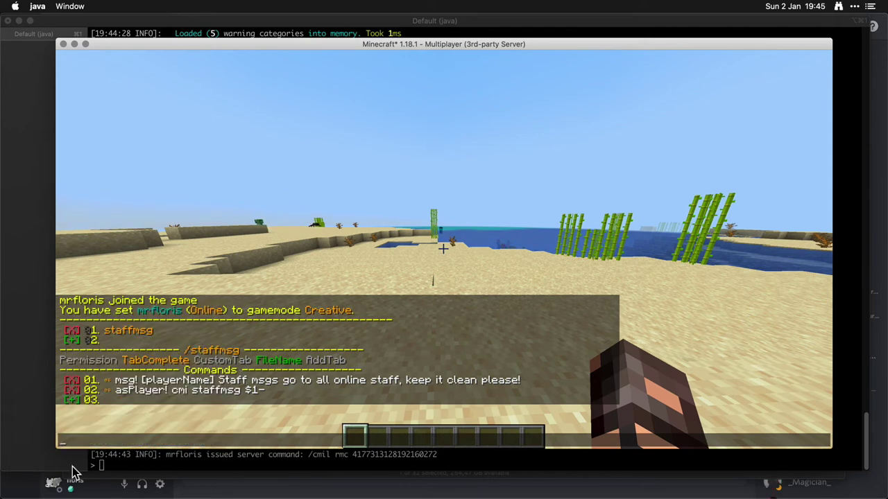
Add a third command line "asConsole! cmi sound entity_arrow_hit [playerName]" to the /staffmsg alias
click(71, 401)
text(asConsole!)
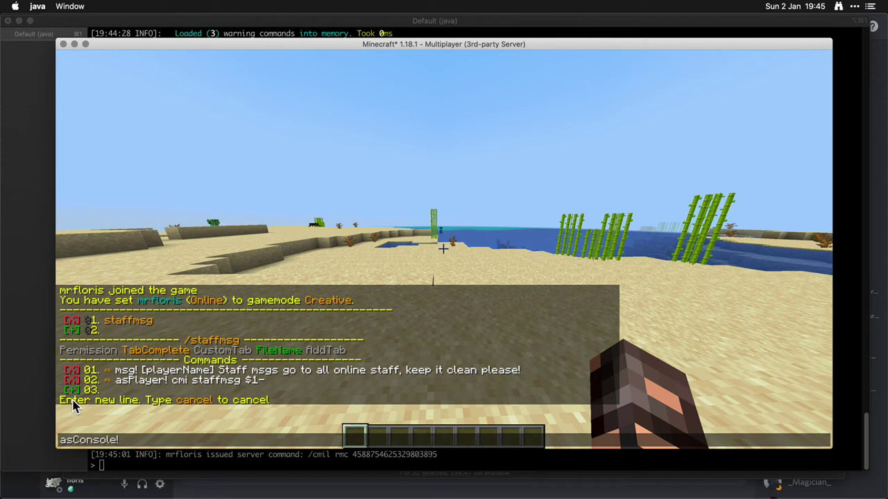
key(super+v)
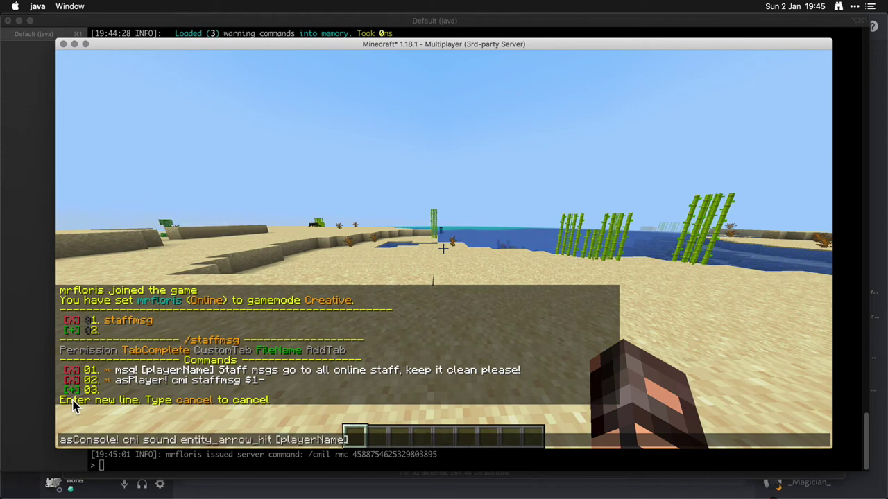
key(Return)
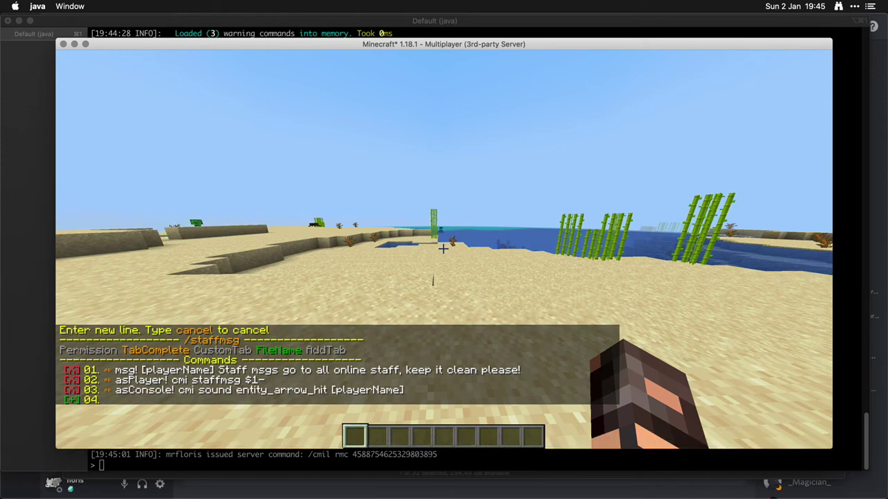
Test the alias by sending "/staffmsg hey everybody :)" in chat
key(slash)
text(staff)
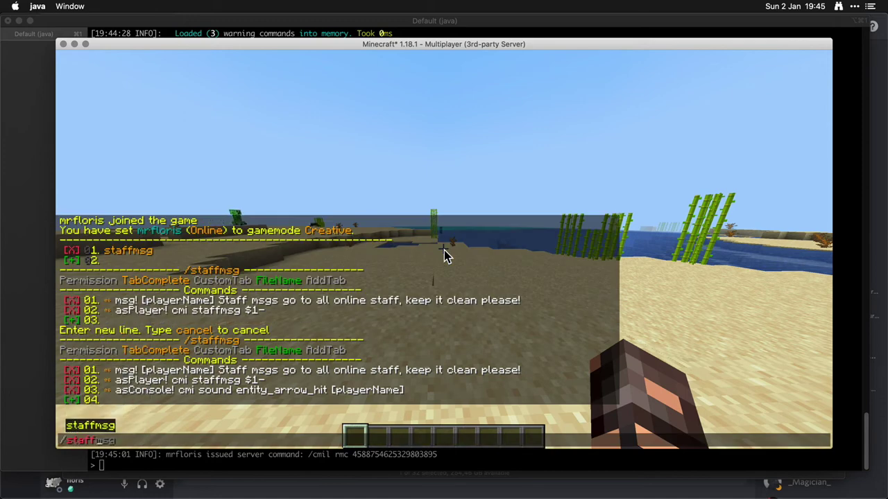
key(Tab)
text(hey everybody :)
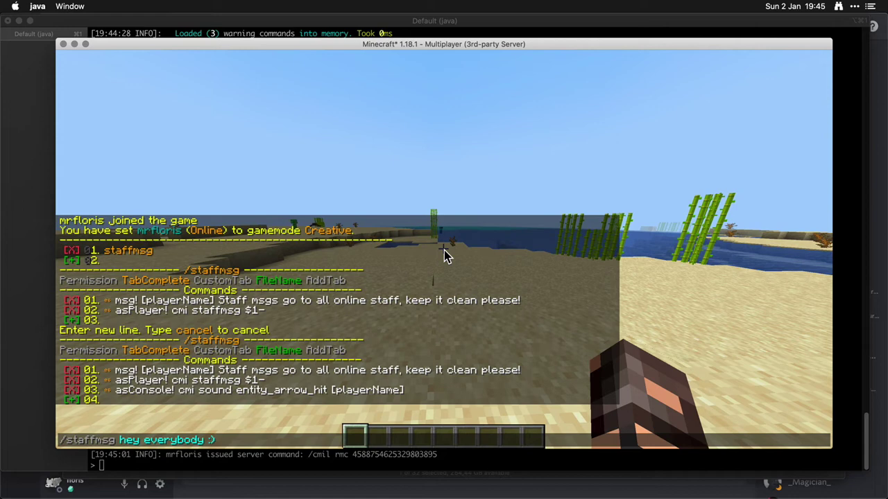
key(Return)
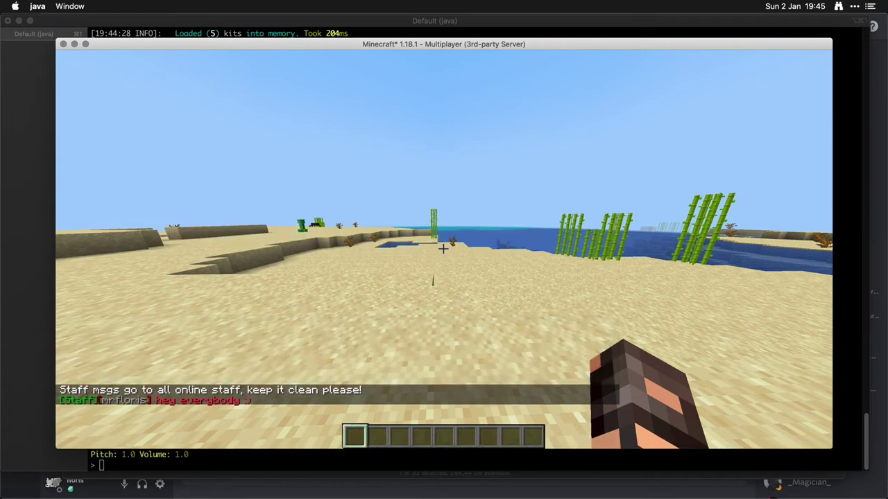
Review the chat output and turn on the Permission option of the /staffmsg alias
key(slash)
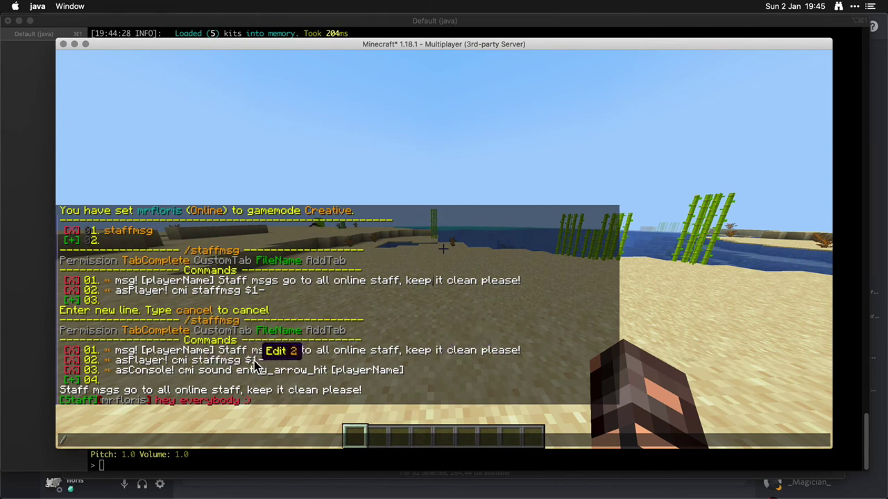
mouse_move(236, 410)
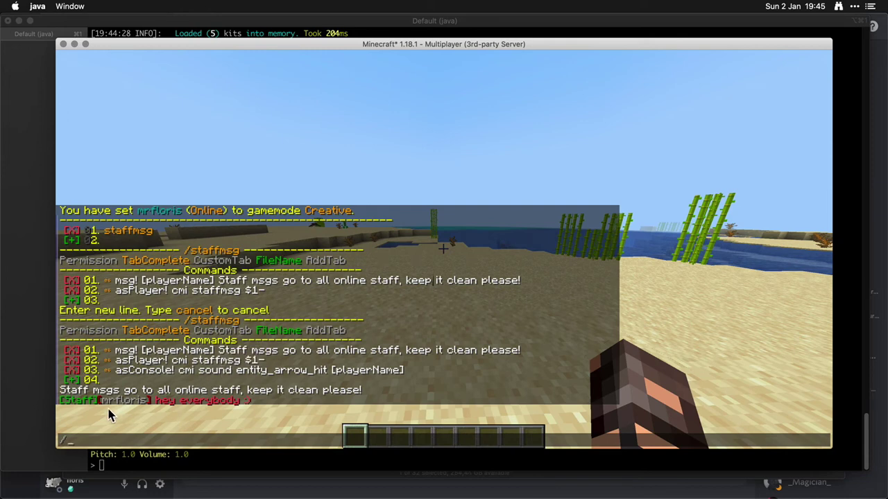
mouse_move(155, 406)
click(107, 334)
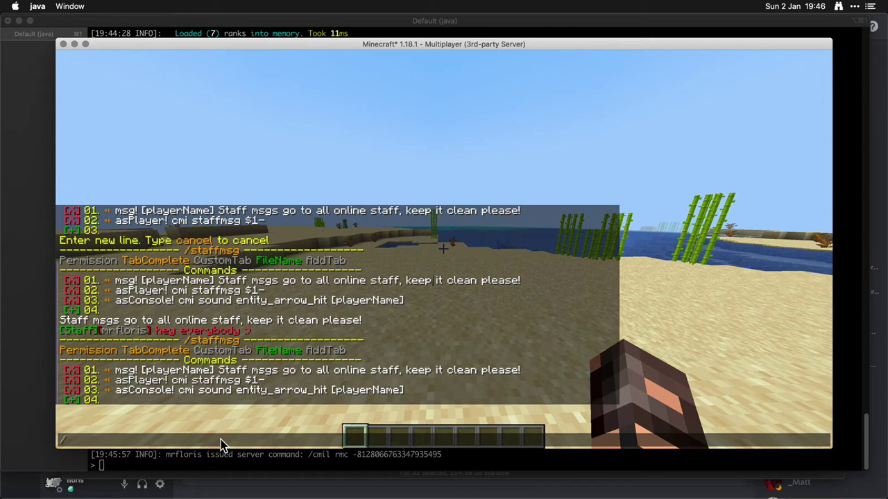
Send "/staffmsg hey what's up :D" twice in a row to test the alias
text(staffmsg)
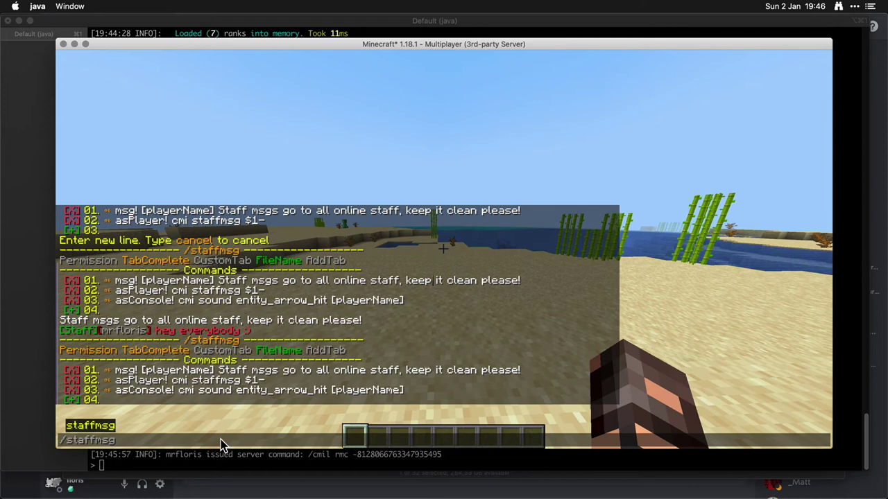
text( hey what's up :D)
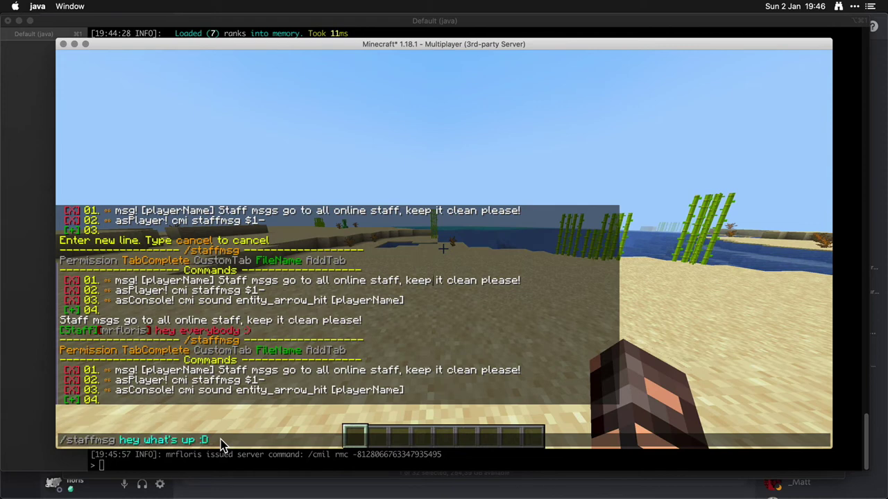
key(Return)
key(slash)
key(Up)
key(Return)
key(slash)
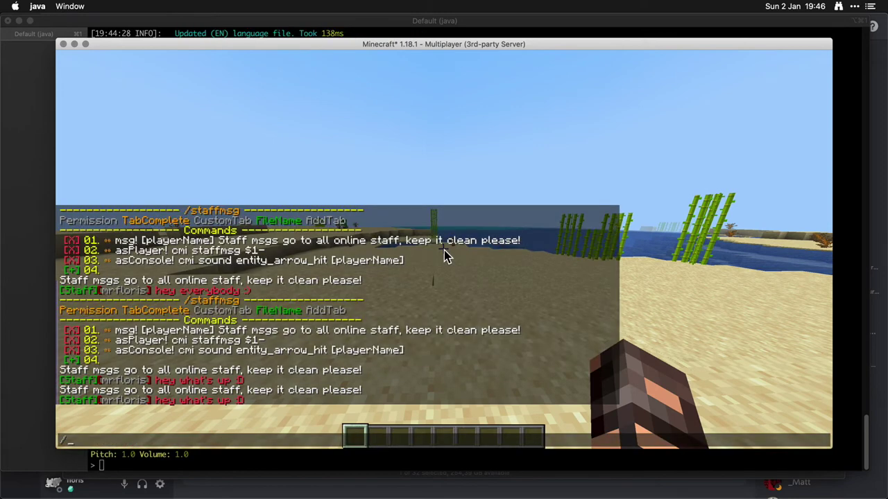
key(Return)
Start adding a fourth alias line and try out /cmi titlemsg on the own player with the text "hey"
key(slash)
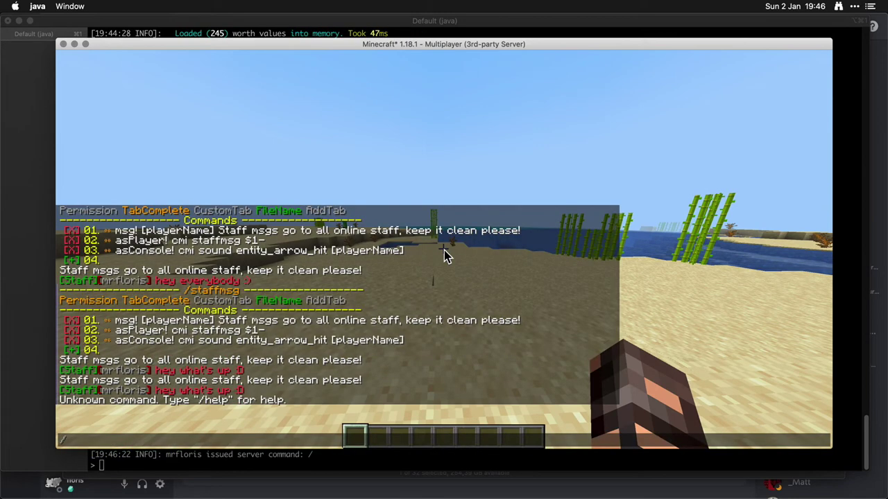
click(82, 351)
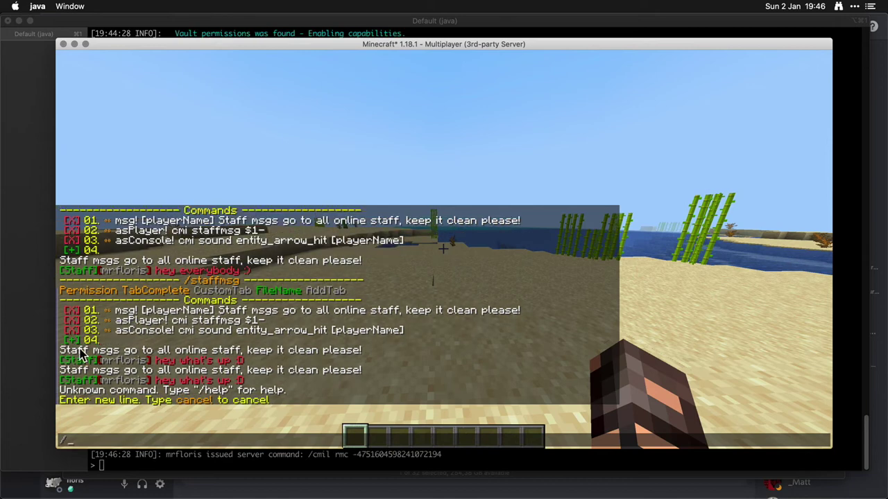
text(cmi )
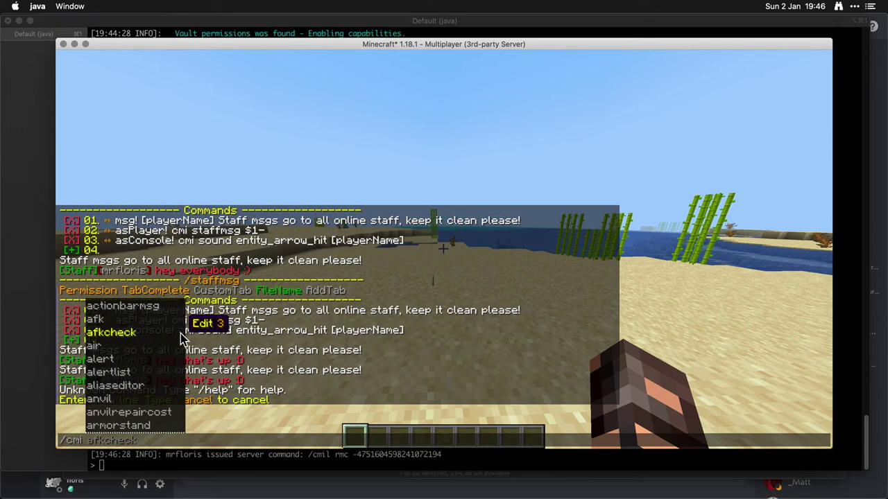
text(titlemsg )
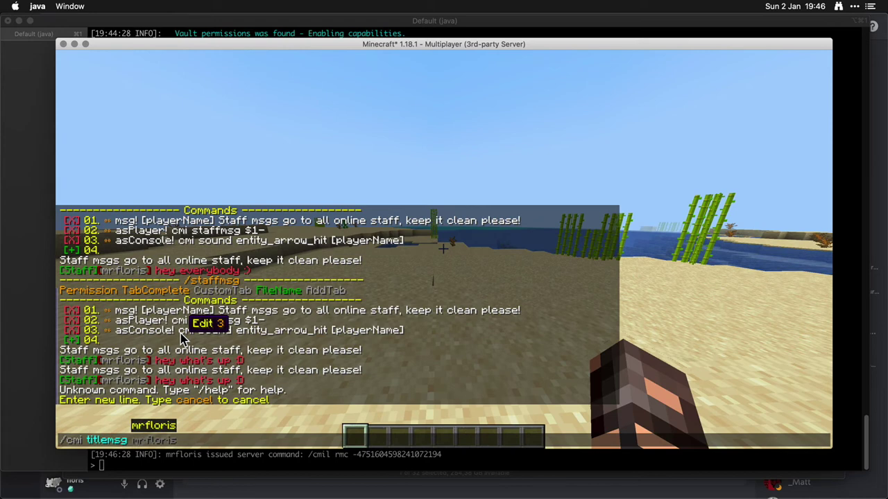
text(mr)
key(Tab)
text(hey)
key(Return)
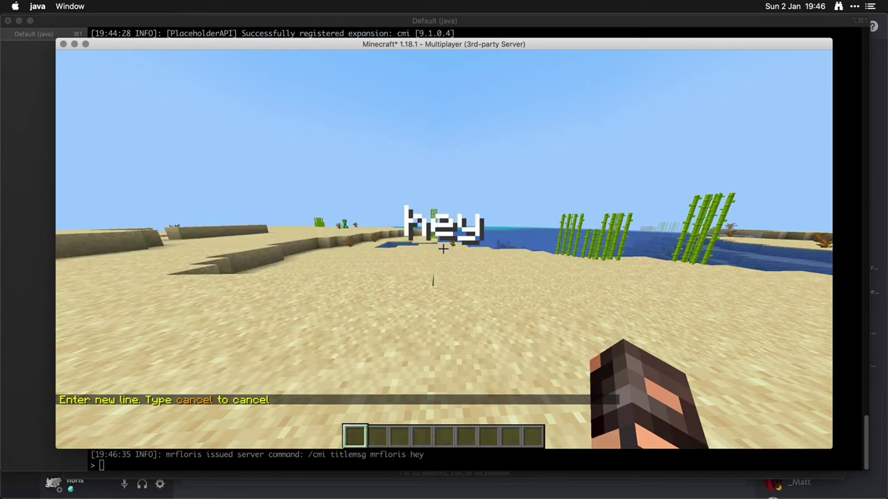
Request a new alias line and turn the recalled titlemsg command into one, without its leading slash and prefixed with "asConsole!"
key(t)
key(Up)
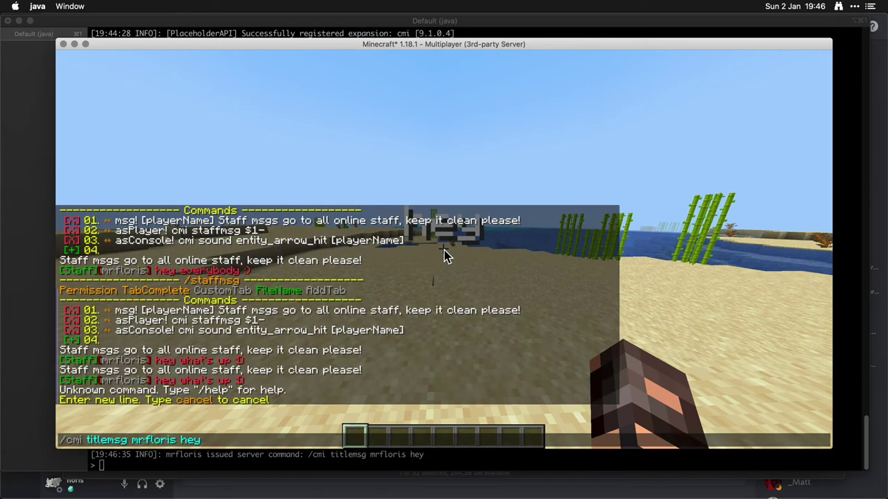
click(73, 340)
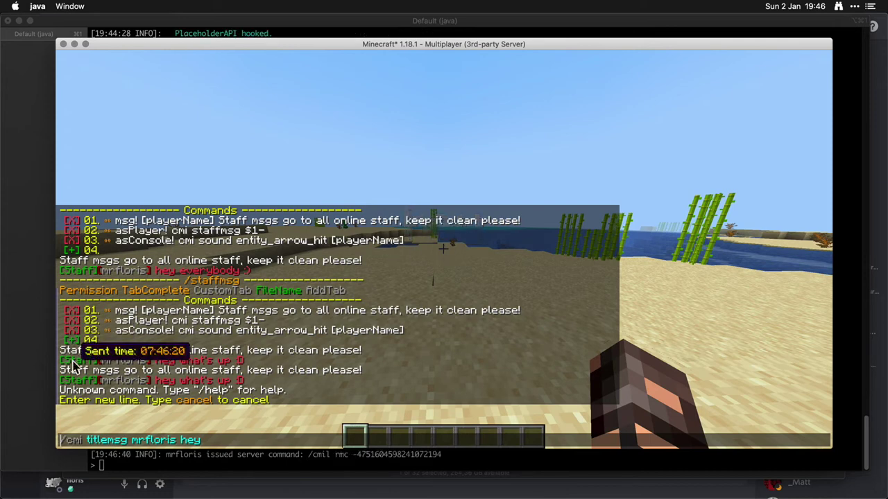
key(Delete)
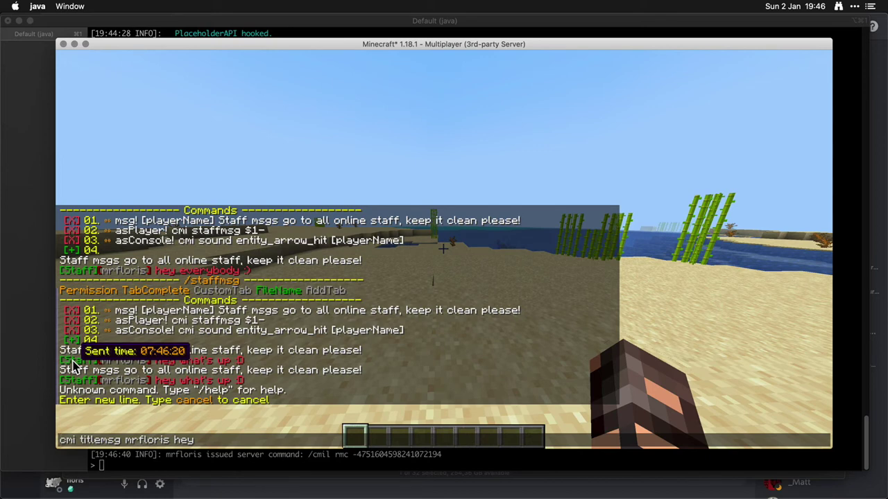
text(asConsole!)
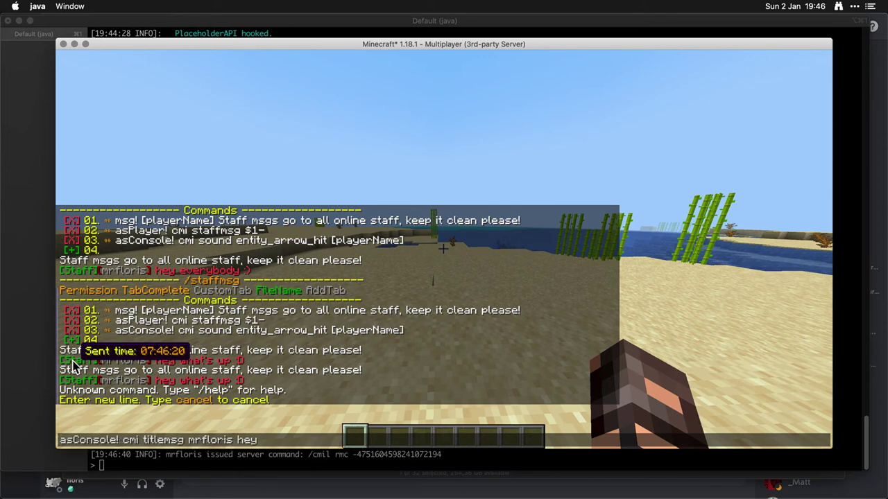
Replace the player with [playerName] and the title text with "sent!", and submit the line as the alias's fourth command
key(shift+Right)
key(shift+Right)
key(shift+Right)
key(shift+Right)
key(shift+Right)
text([)
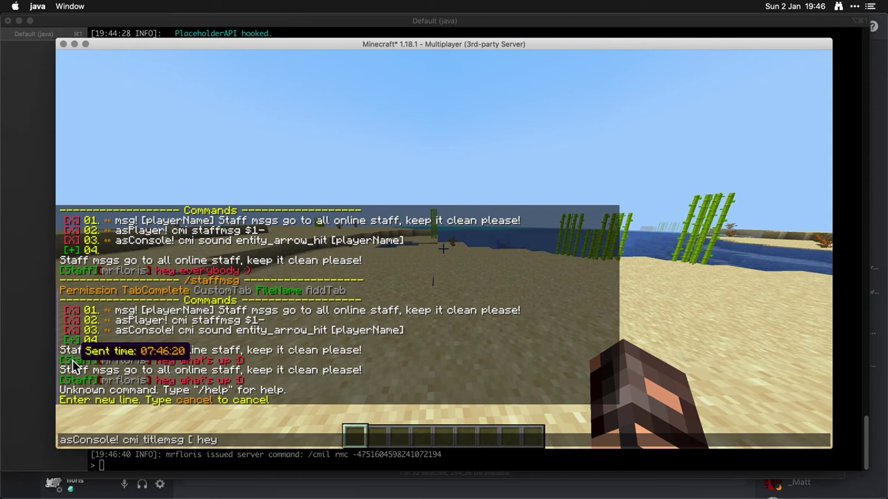
text(playerName])
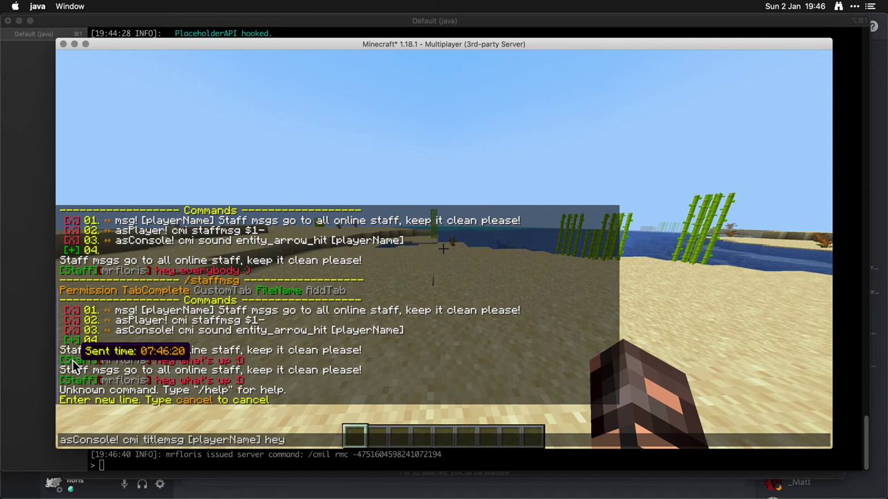
key(shift+Right)
key(shift+Right)
key(shift+Right)
key(shift+Right)
text(sent!)
key(Return)
Test the extended alias by sending "/staffmsg supsup"
text(/staffmsg)
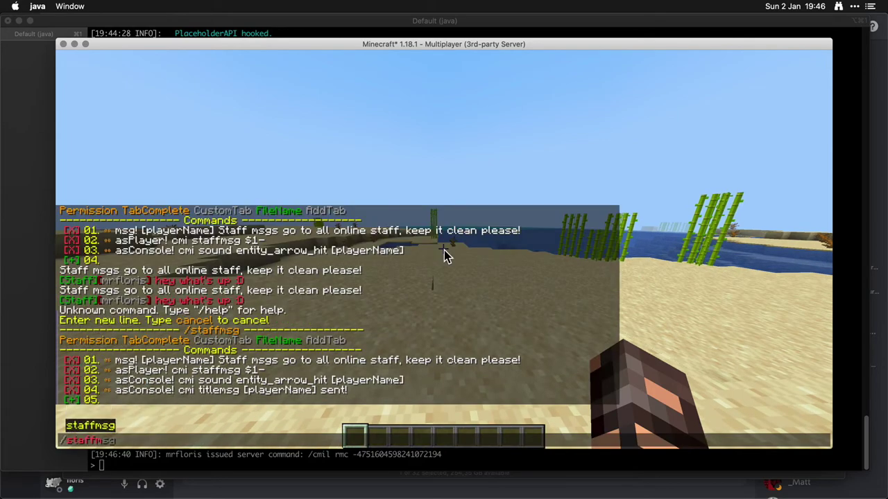
key(Tab)
text(sup sup)
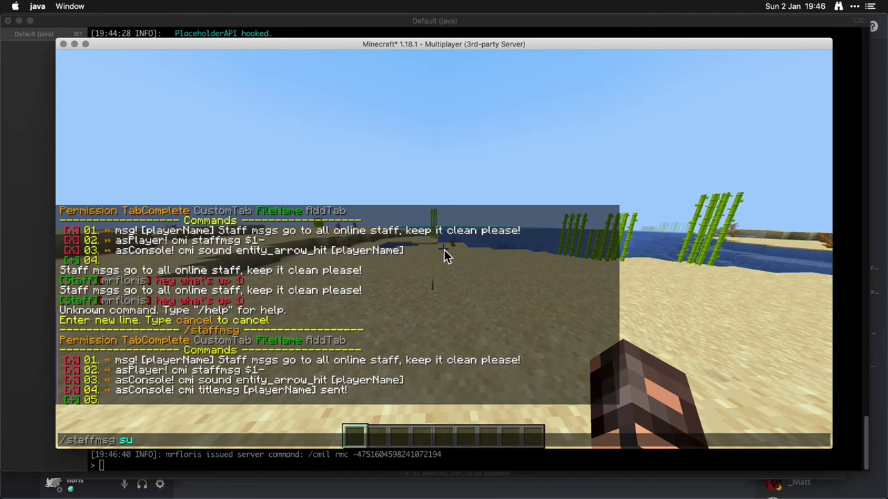
key(Return)
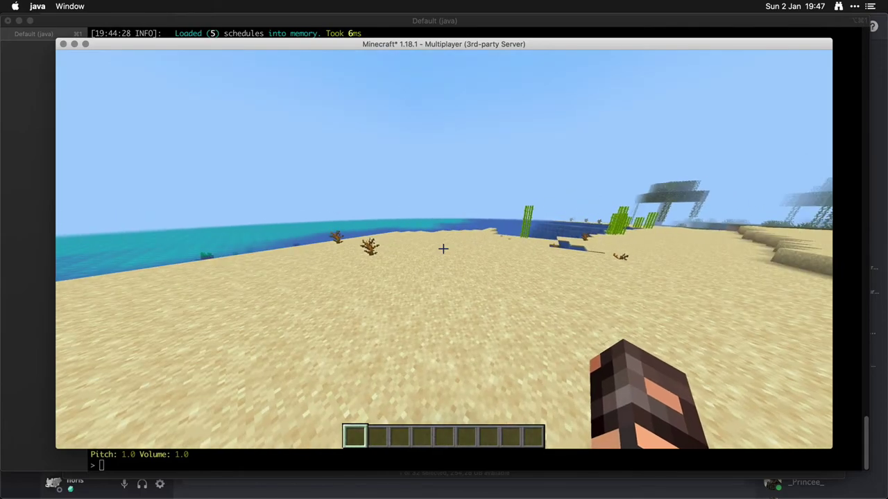
Switch to Finder, open Alias.yml from the CMI folder in Sublime Text and find "staff"
key(super+Tab)
key(super+Tab)
key(super+Tab)
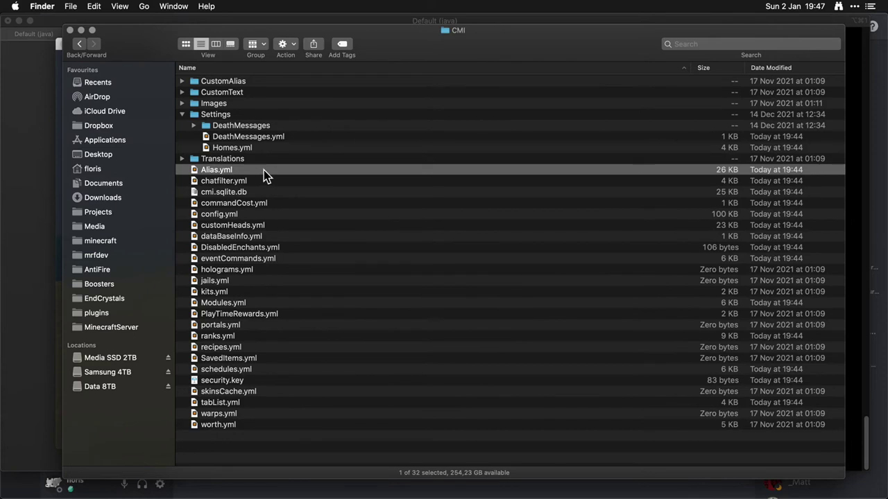
double_click(264, 170)
key(super+f)
text(staff)
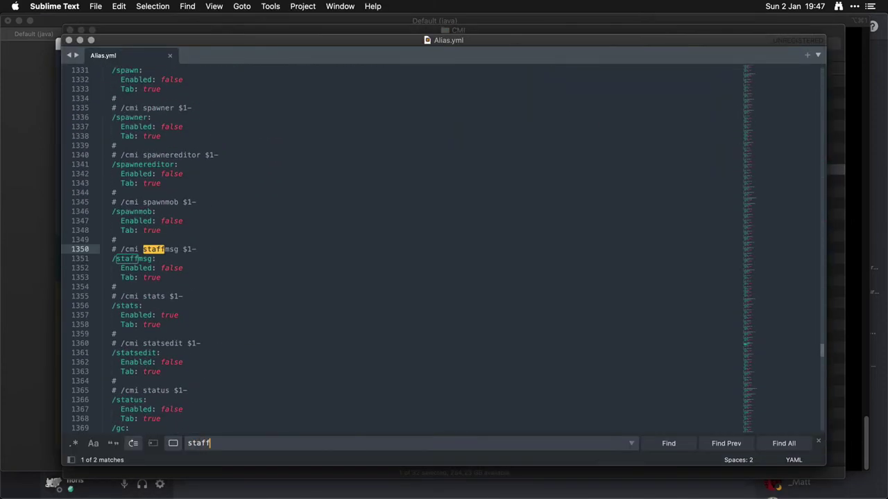
Set Enabled to true for the built-in /staffmsg alias and save Alias.yml
double_click(172, 268)
text(t)
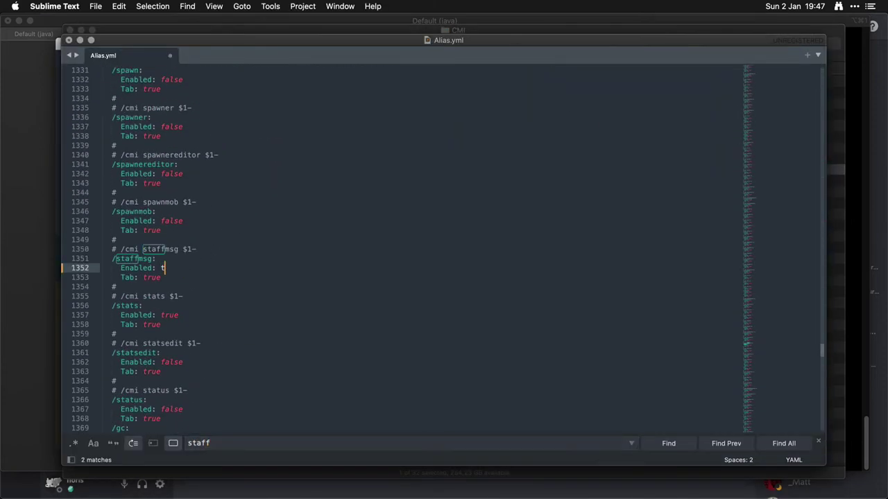
text(ree)
key(super+s)
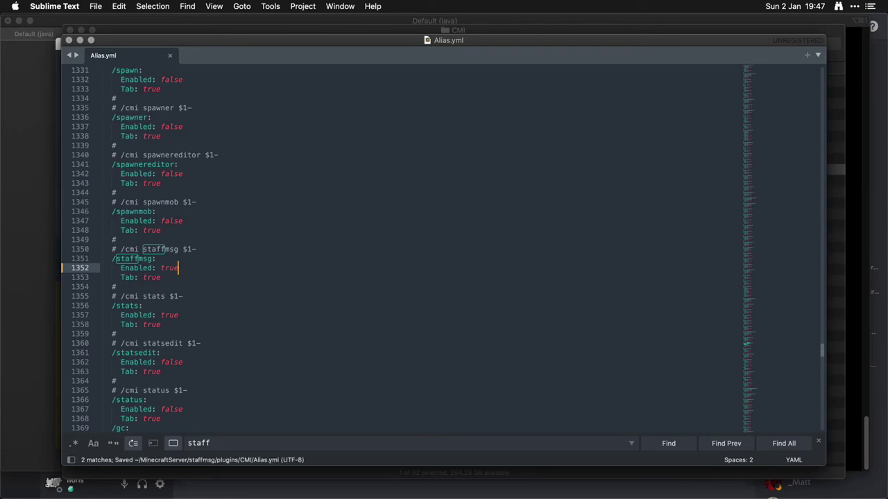
Switch back to Minecraft, run /cmi aliaseditor, and remove the custom staffmsg alias, confirming the removal
key(super+Tab)
key(Escape)
text(/aliasedit)
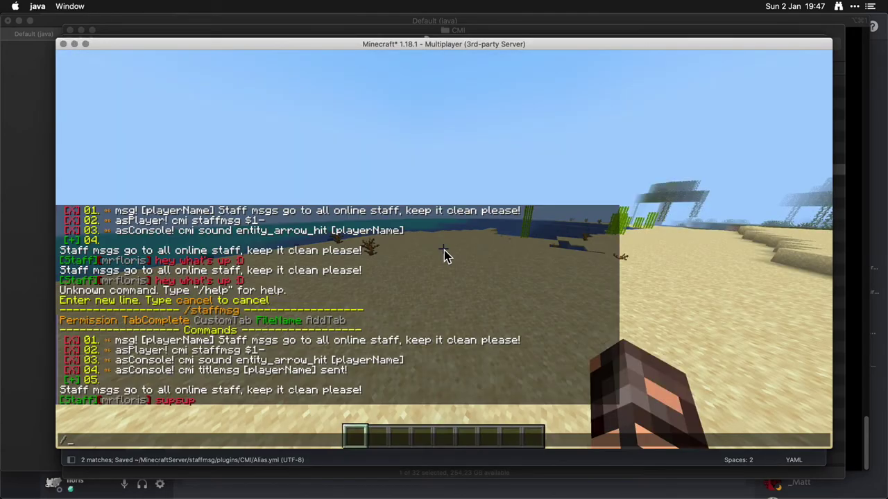
key(Return)
key(t)
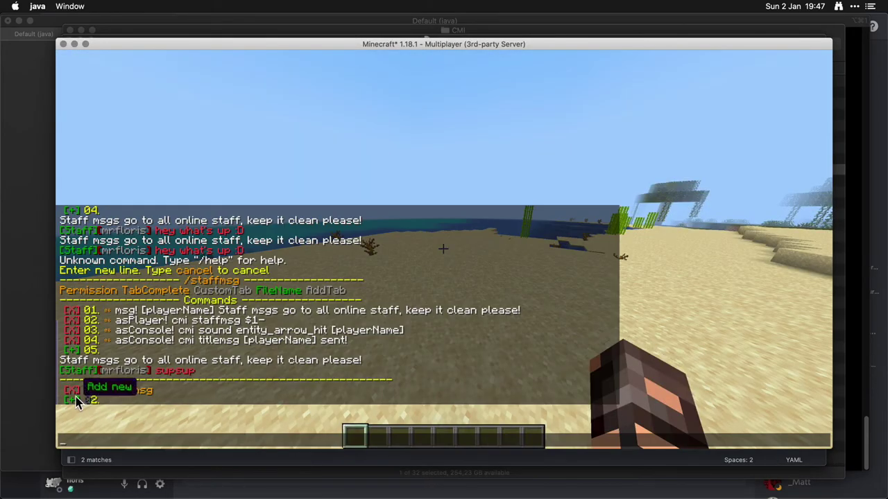
click(73, 390)
click(202, 401)
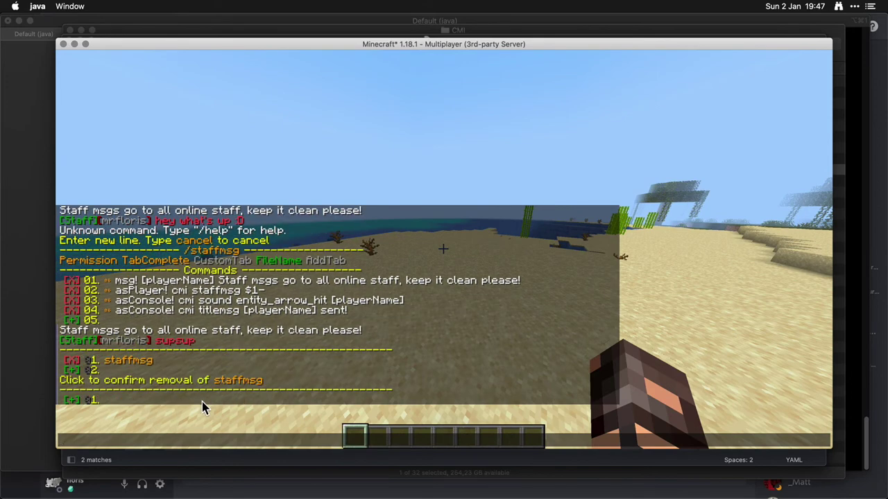
Switch to iTerm2, stop the Minecraft server and start it again with the previous launch command
key(super+Tab)
text(stop)
key(Return)
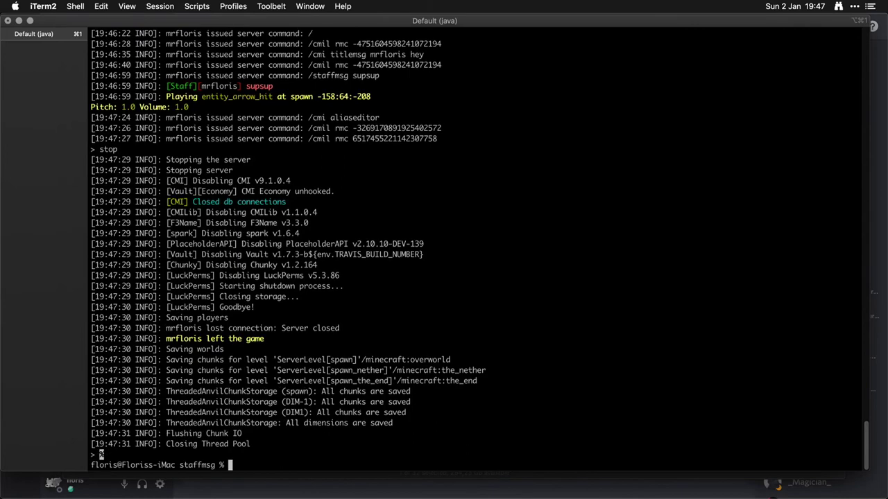
key(Up)
key(Return)
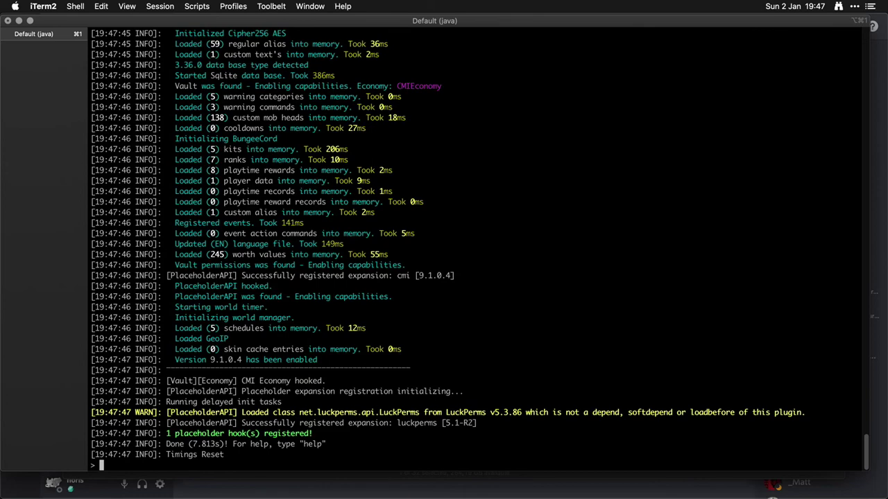
Switch to Minecraft, rejoin the test server and run /staffmsg without a message
key(super+Tab)
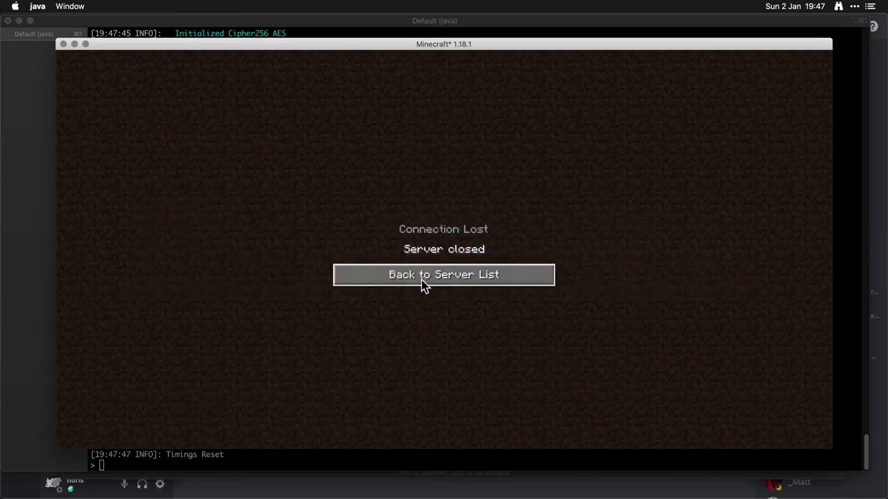
click(420, 287)
double_click(396, 164)
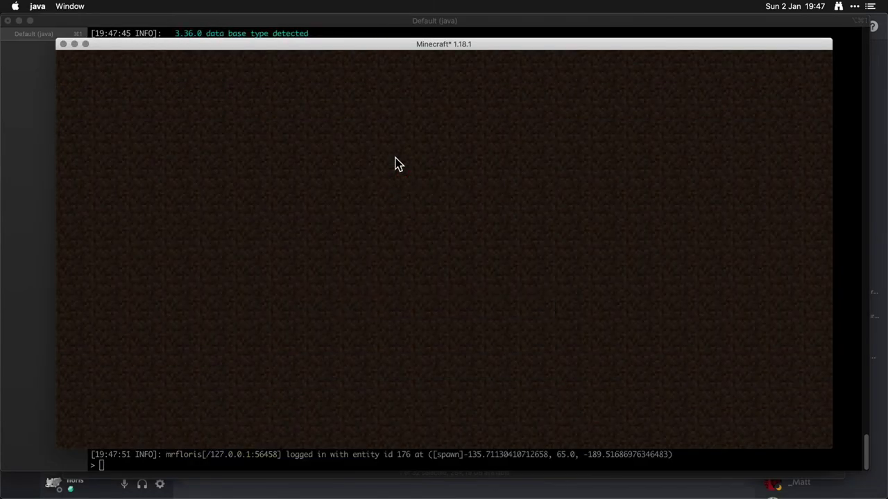
text(affmsg)
key(Return)
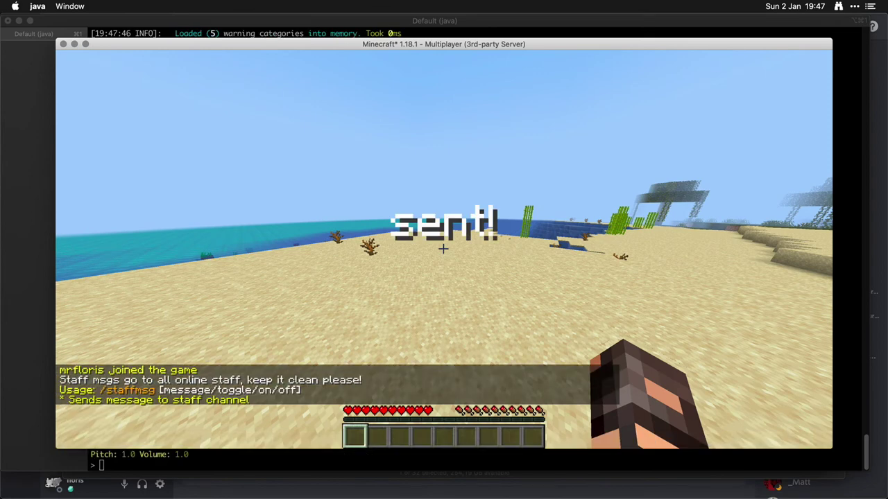
Run /cmi aliaseditor, remove the remaining custom staffmsg alias and confirm the removal, then run /cmi aliaseditor again to check the list
text(/cmi aliaseditor)
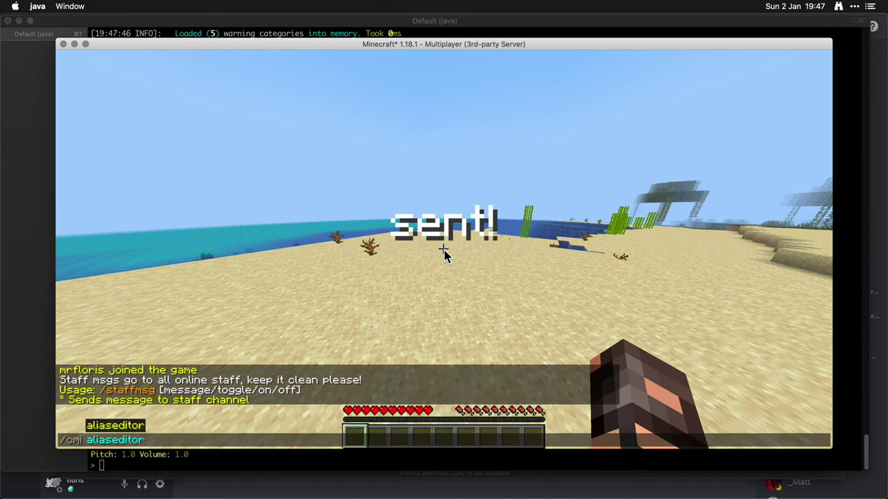
key(Return)
key(t)
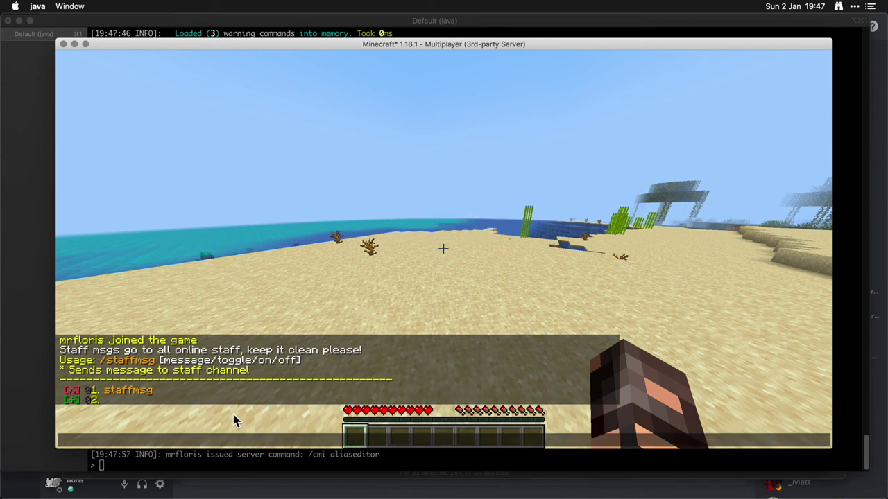
click(73, 391)
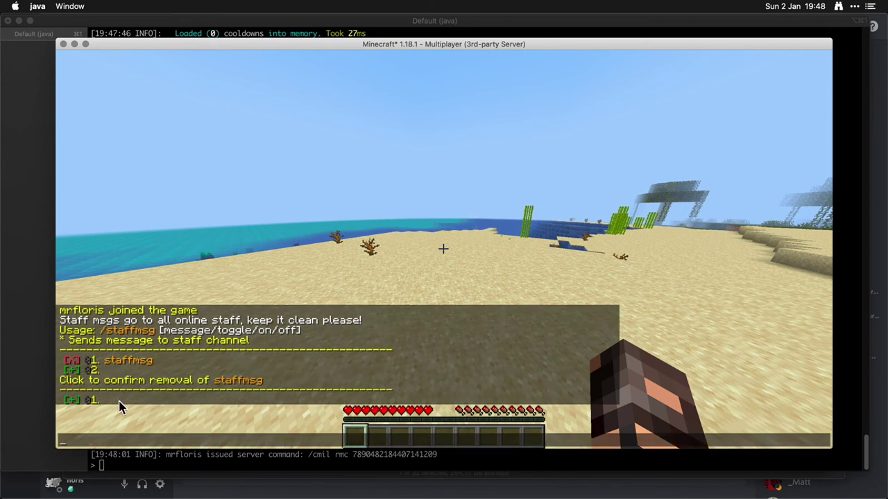
text(/cmi aliaseditor)
key(Return)
Test the built-in alias by sending the message "hi" to the staff channel with /staffmsg
key(slash)
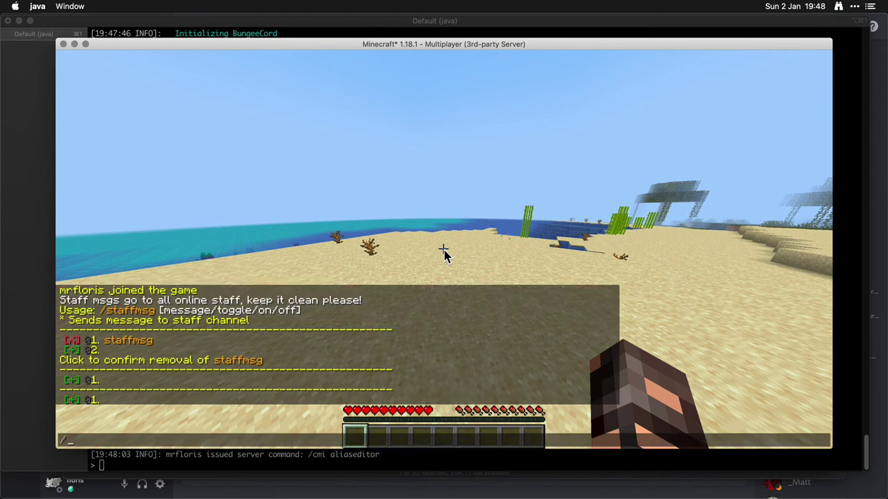
key(Up)
key(Up)
key(Down)
key(Up)
text(hi)
key(Return)
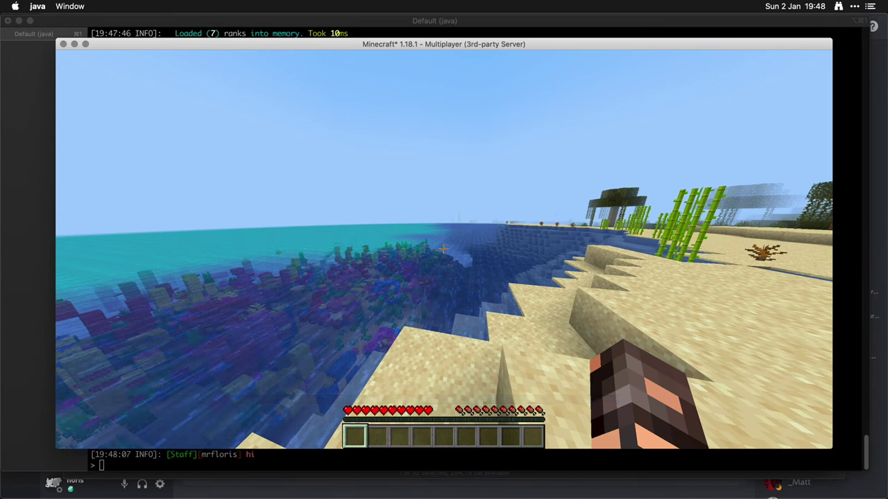
key(w)
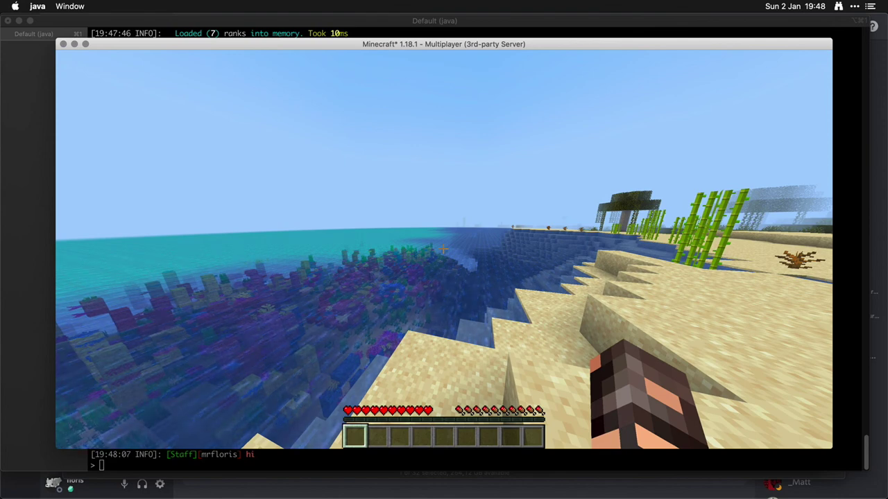
key(w)
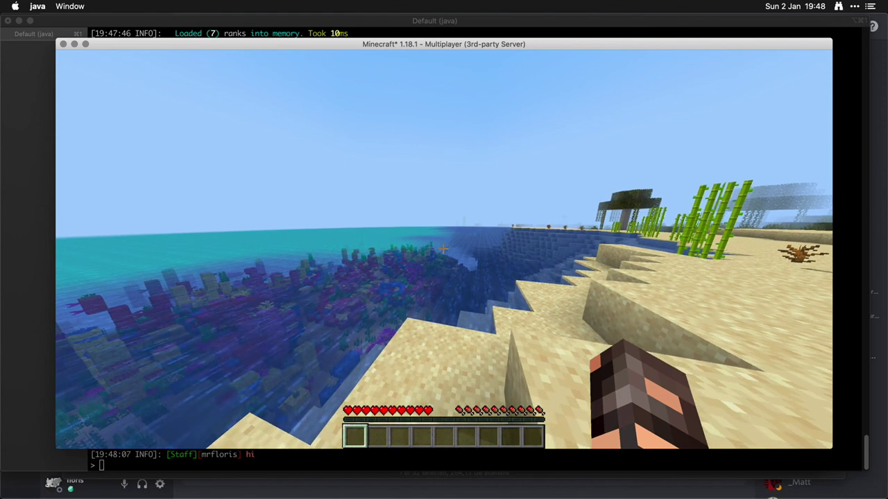